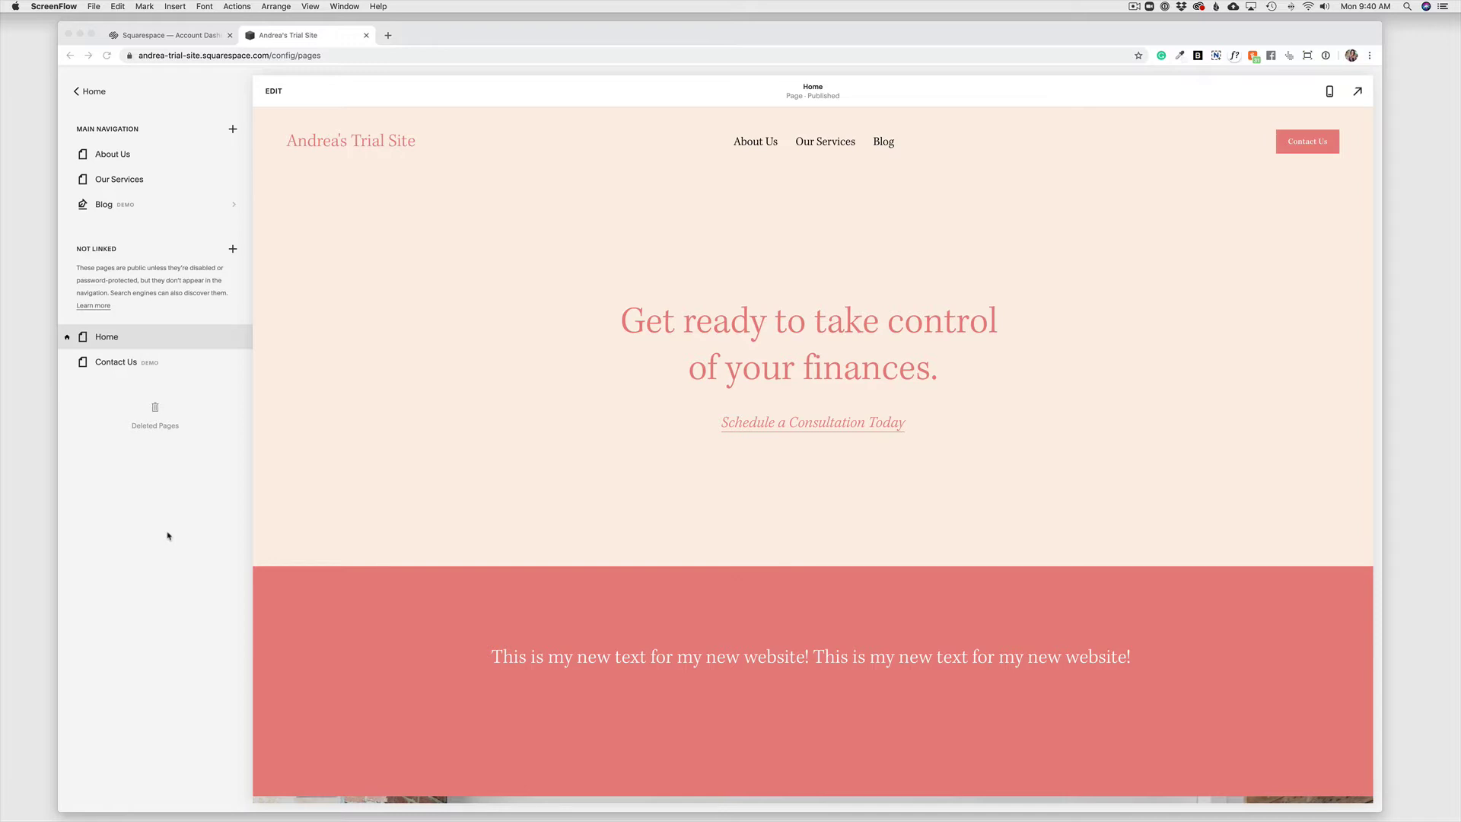
Load the About Us page from Main Navigation into the site preview.
left_click(162, 537)
left_click_drag(110, 154, 108, 159)
left_click(110, 160)
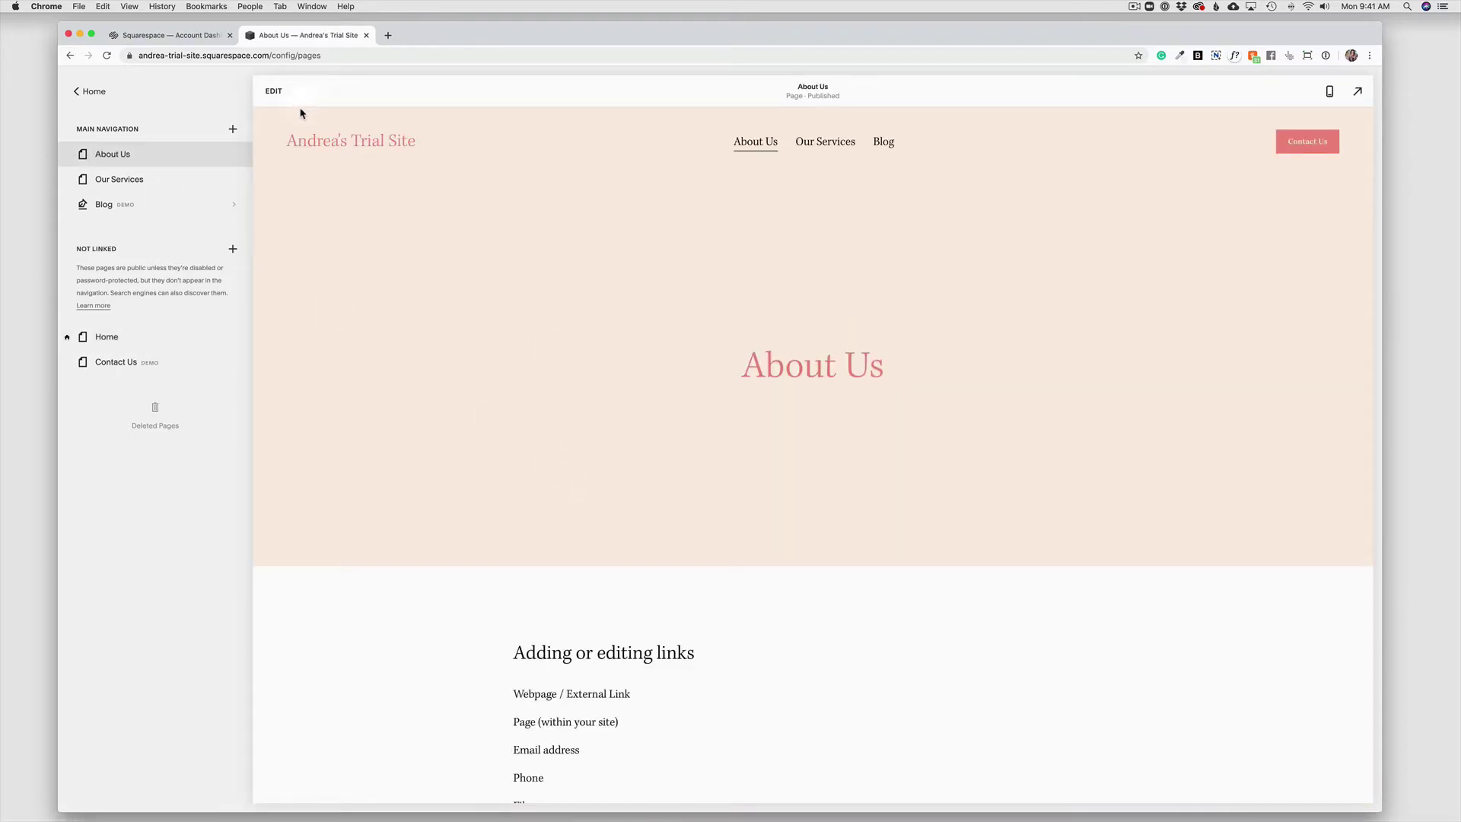
Enter edit mode on About Us and scroll down to the link-list text block.
left_click(273, 92)
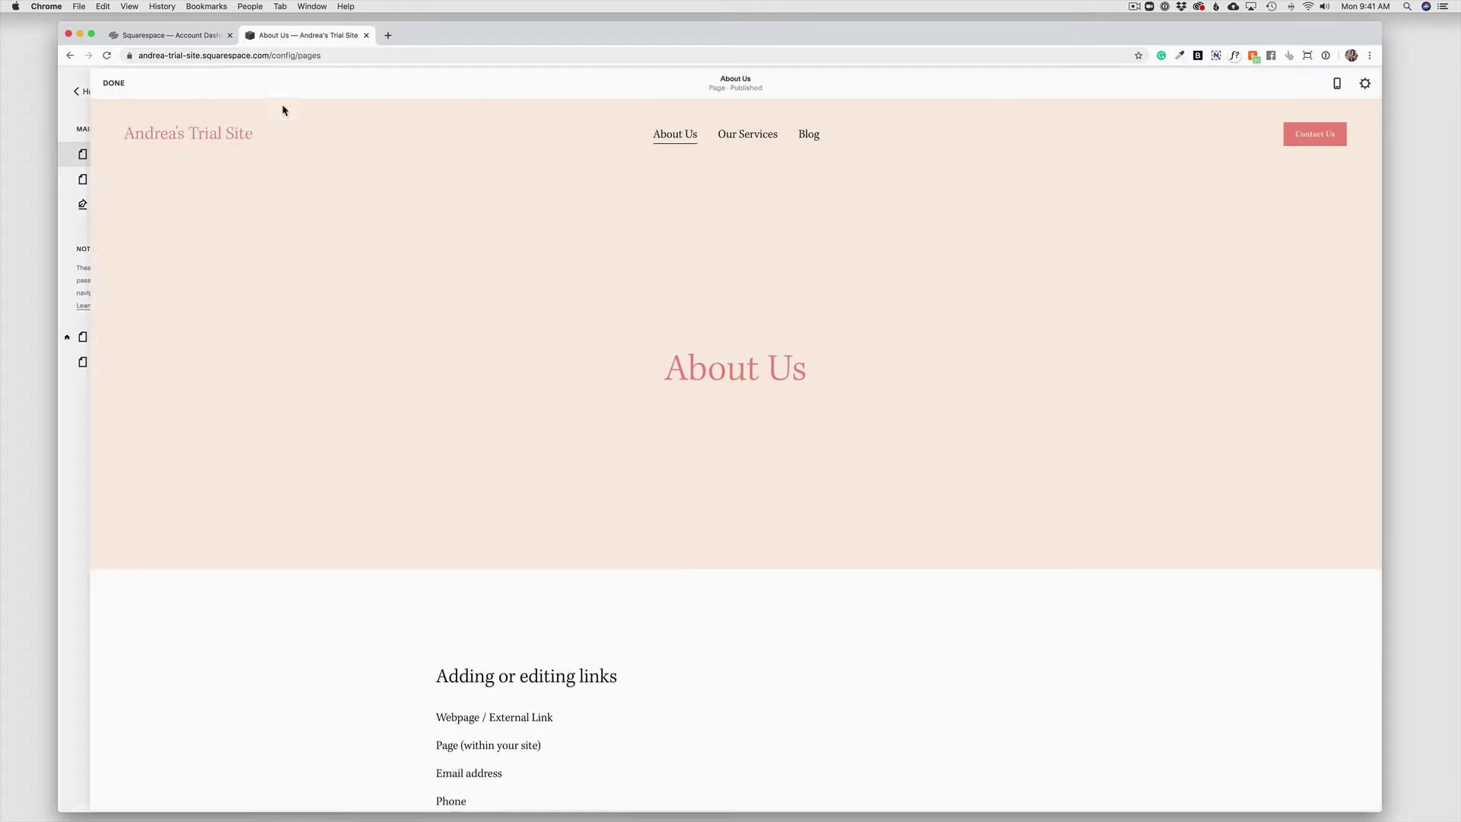
scroll(556, 616, "down", 3)
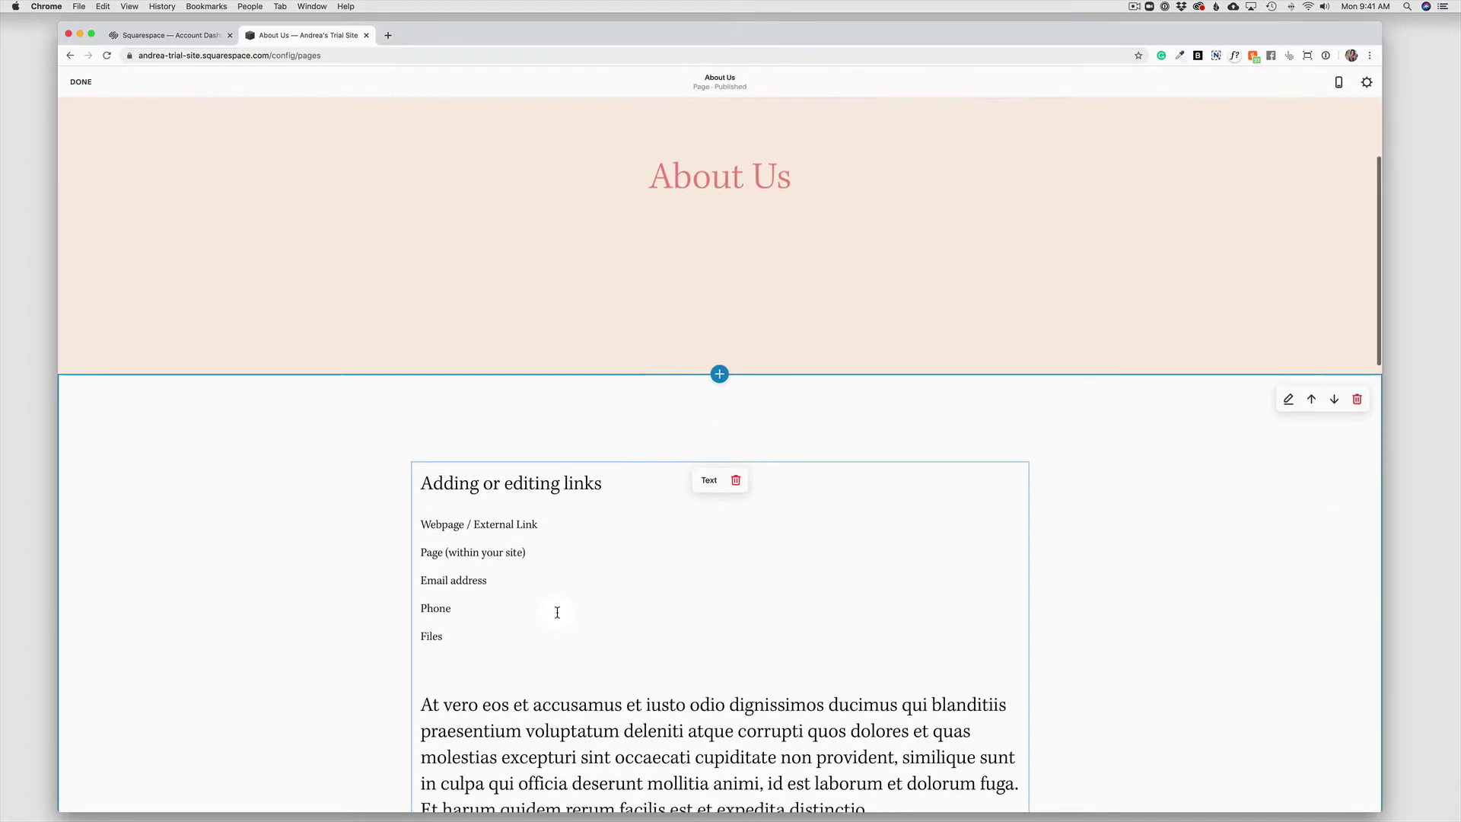
scroll(557, 613, "down", 1)
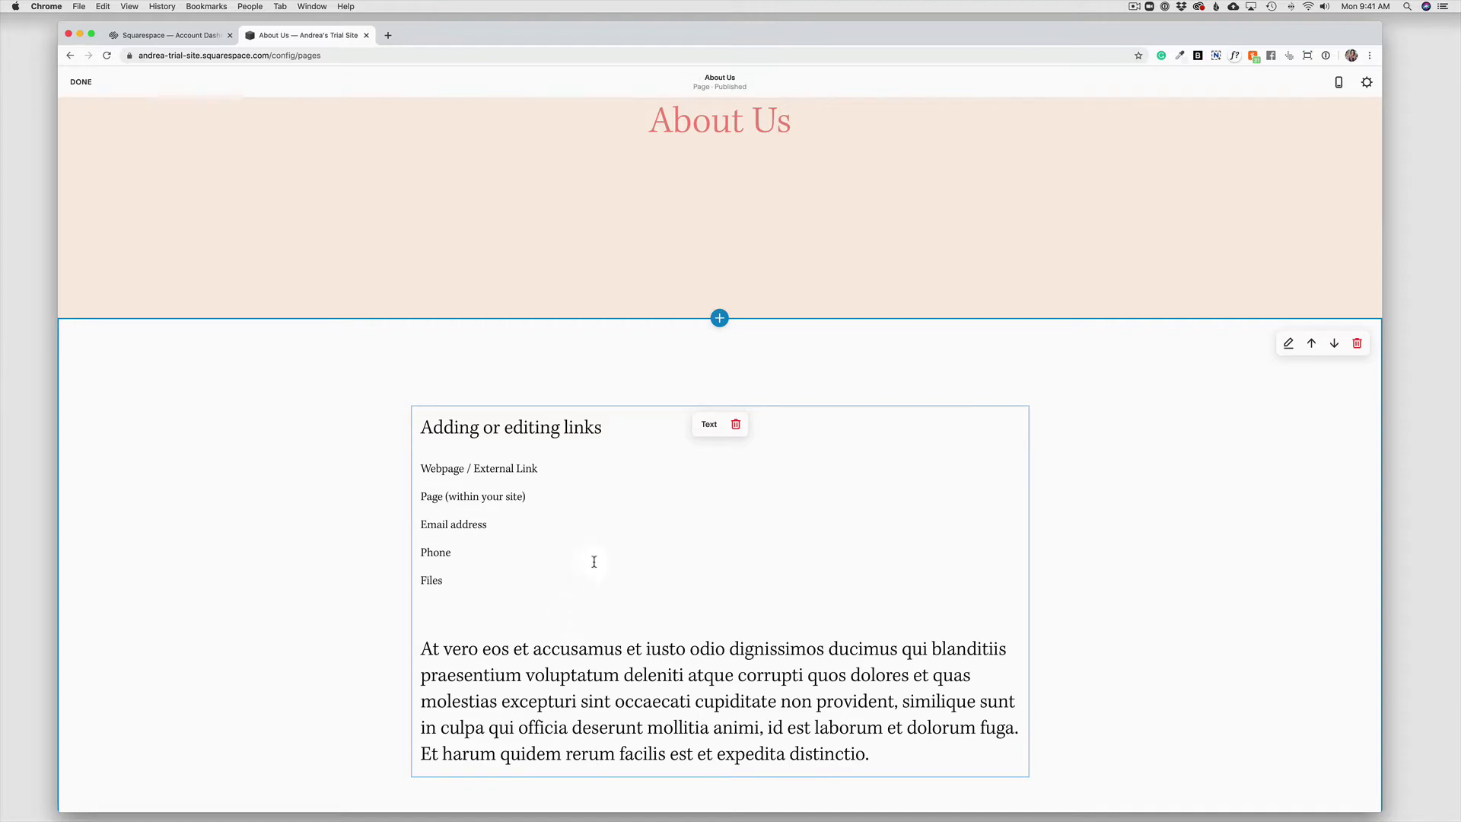
left_click_drag(444, 466, 537, 469)
left_click(431, 468)
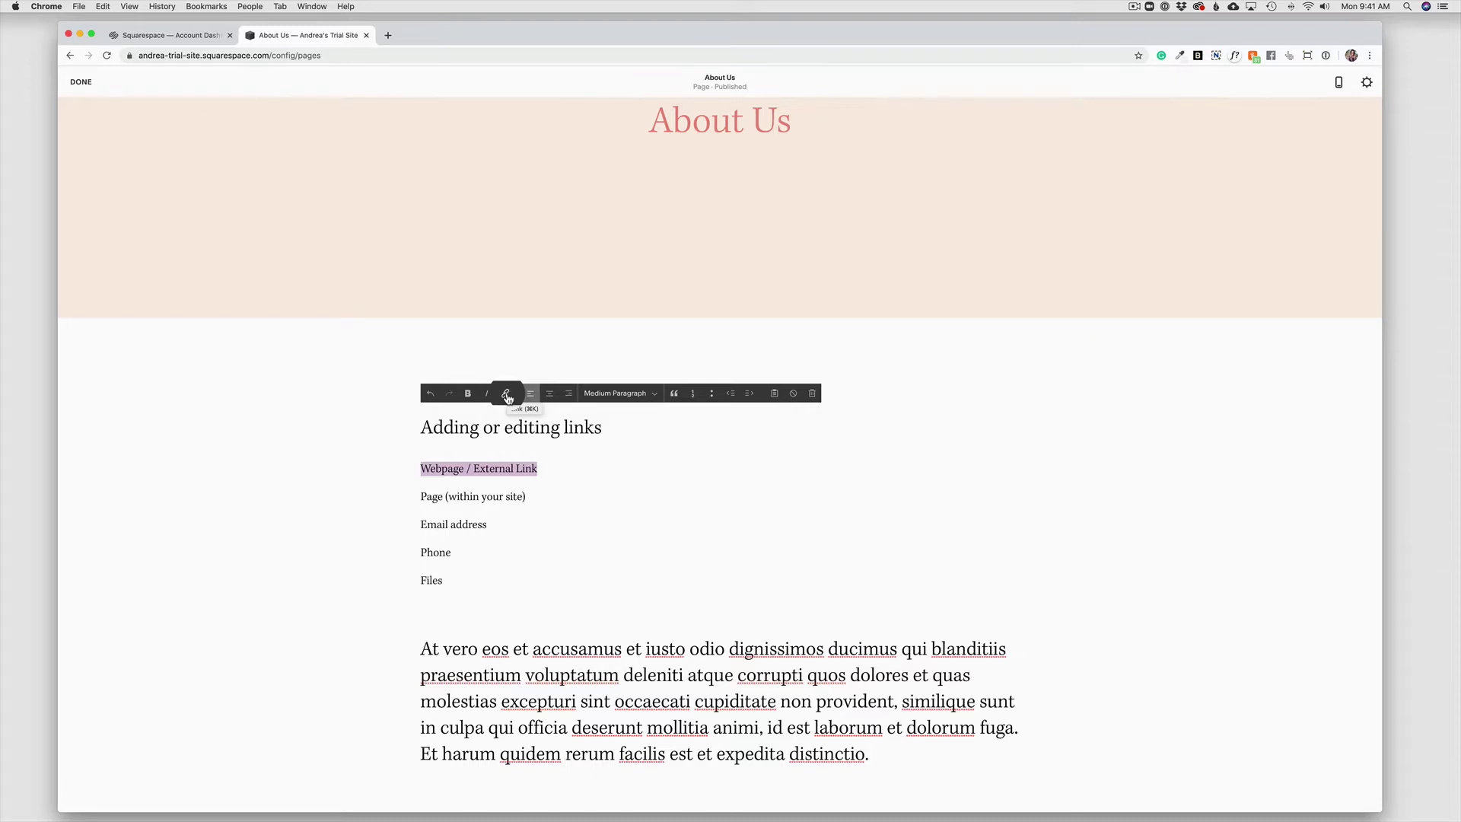
left_click(505, 395)
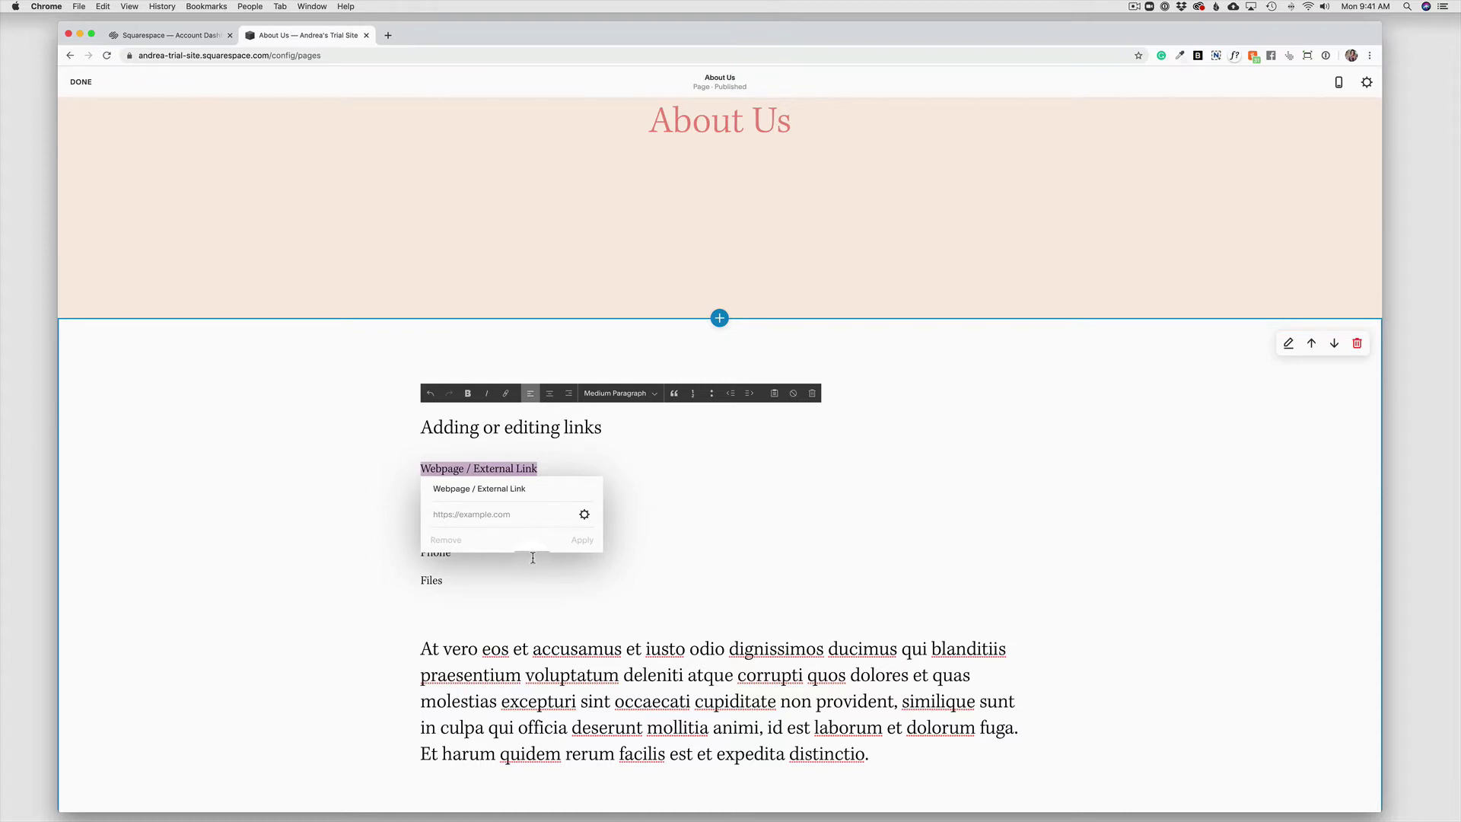
left_click(584, 516)
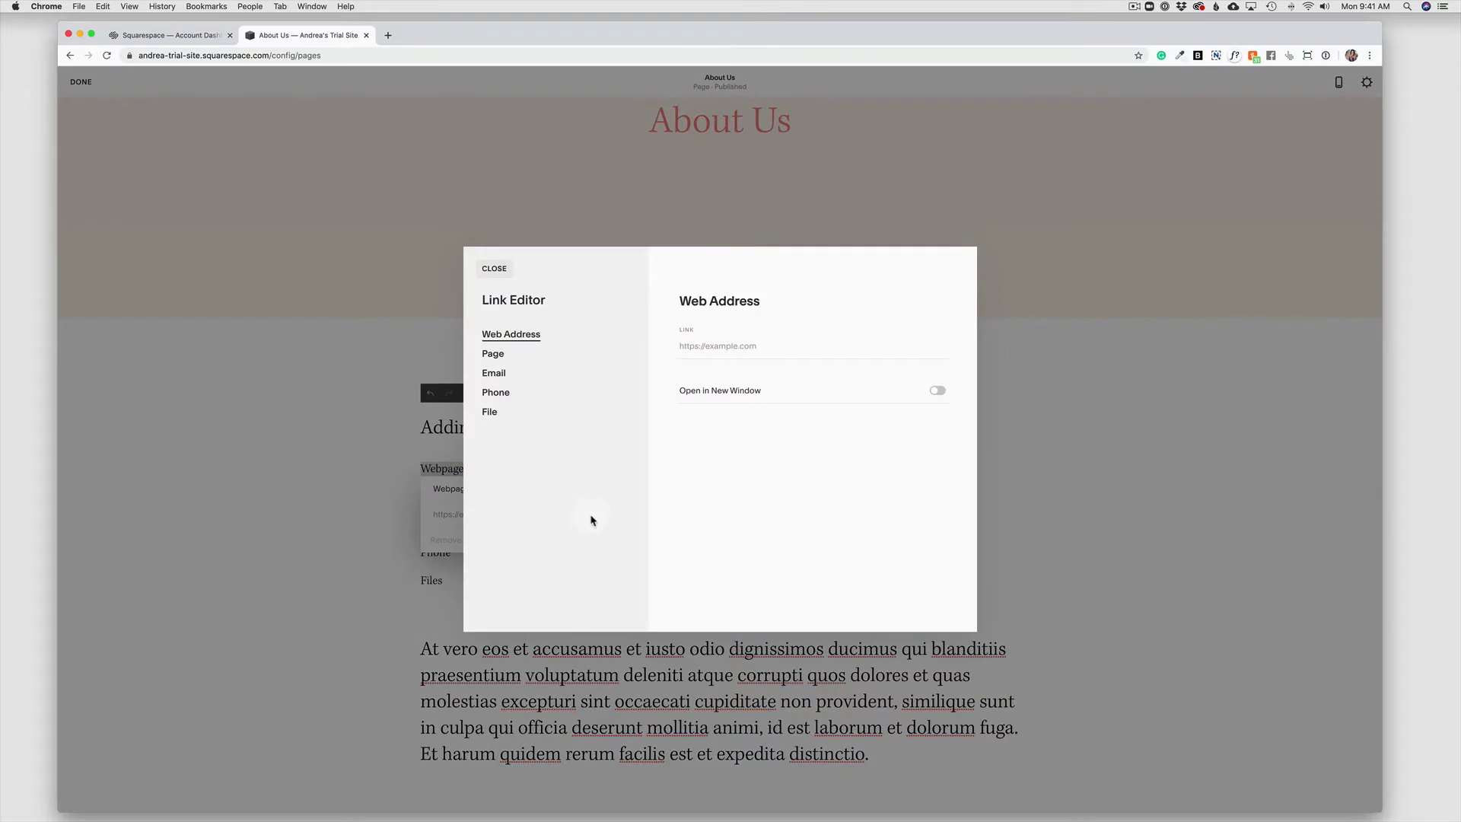
left_click(712, 348)
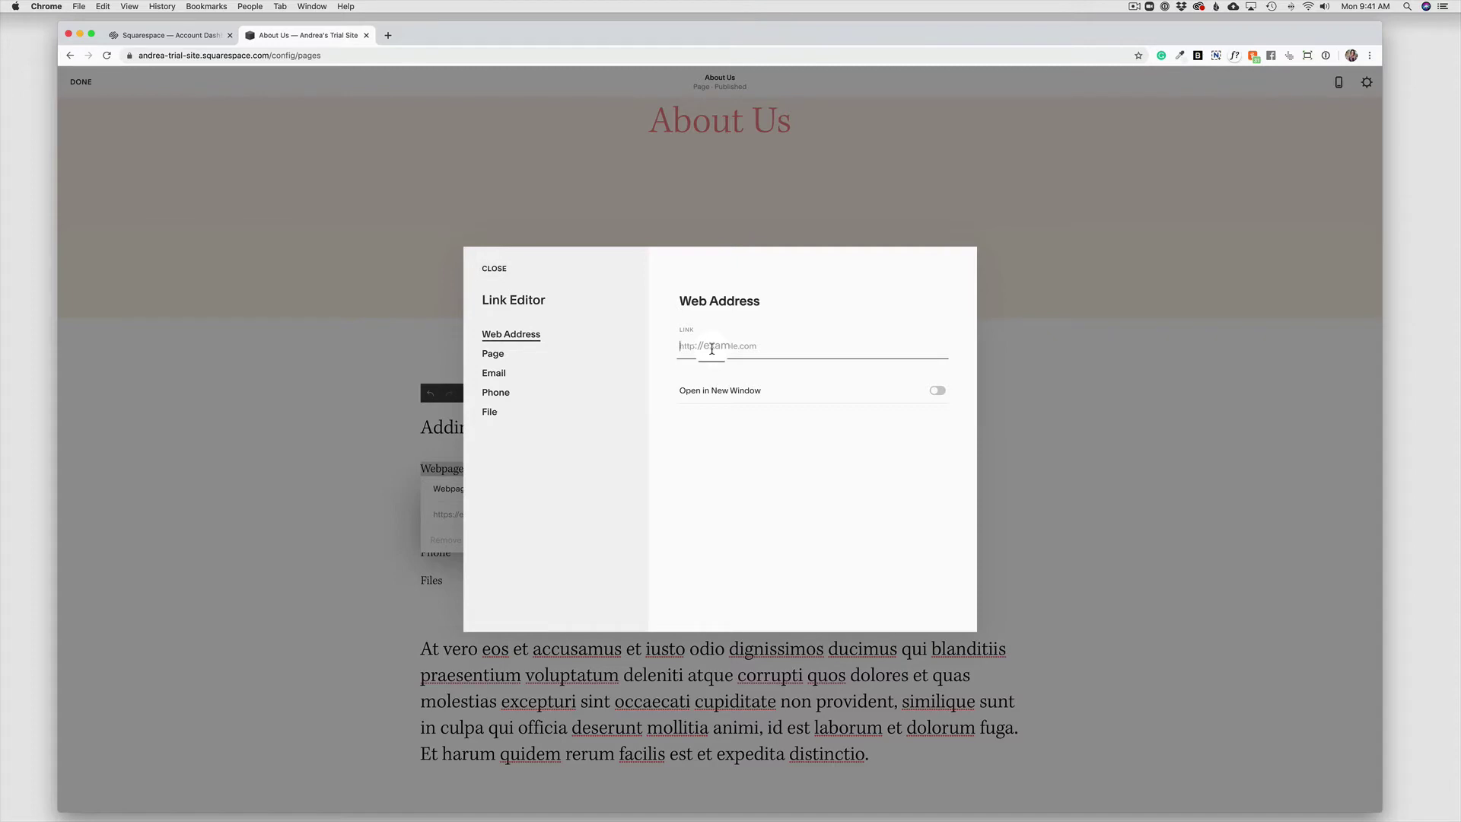
type("www.google.com")
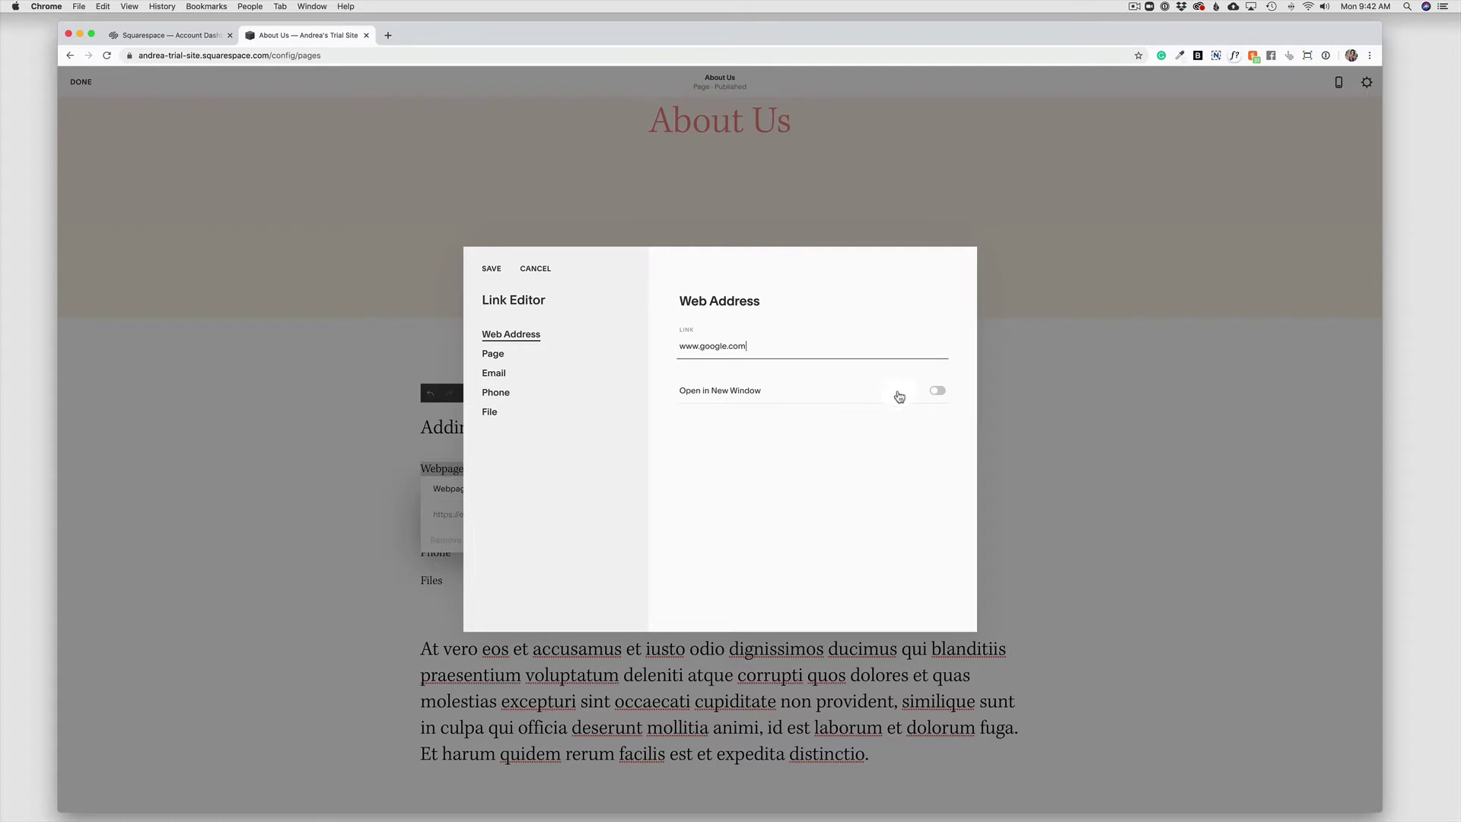
left_click(937, 391)
left_click(943, 394)
left_click(947, 395)
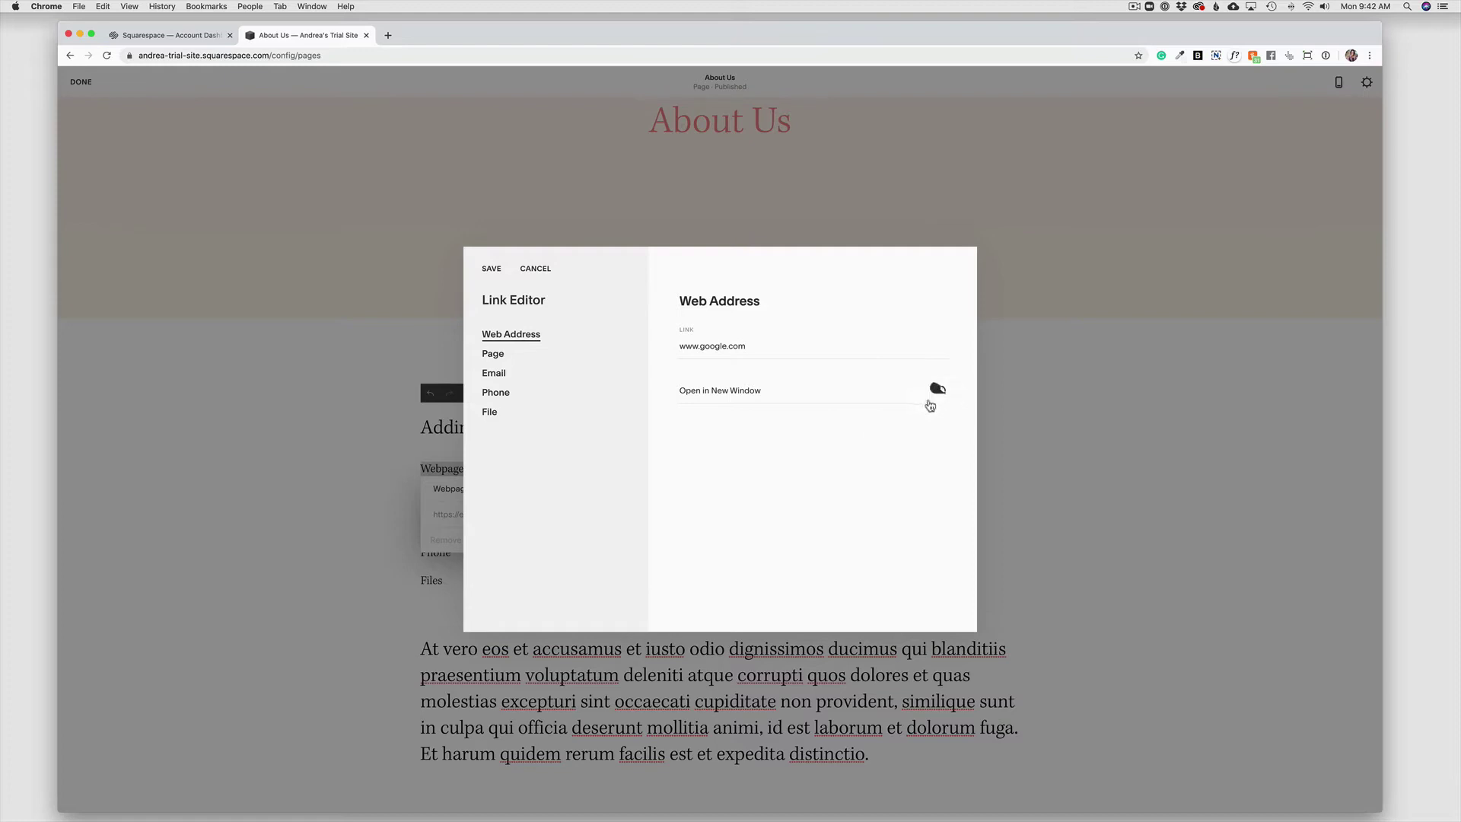
left_click(492, 270)
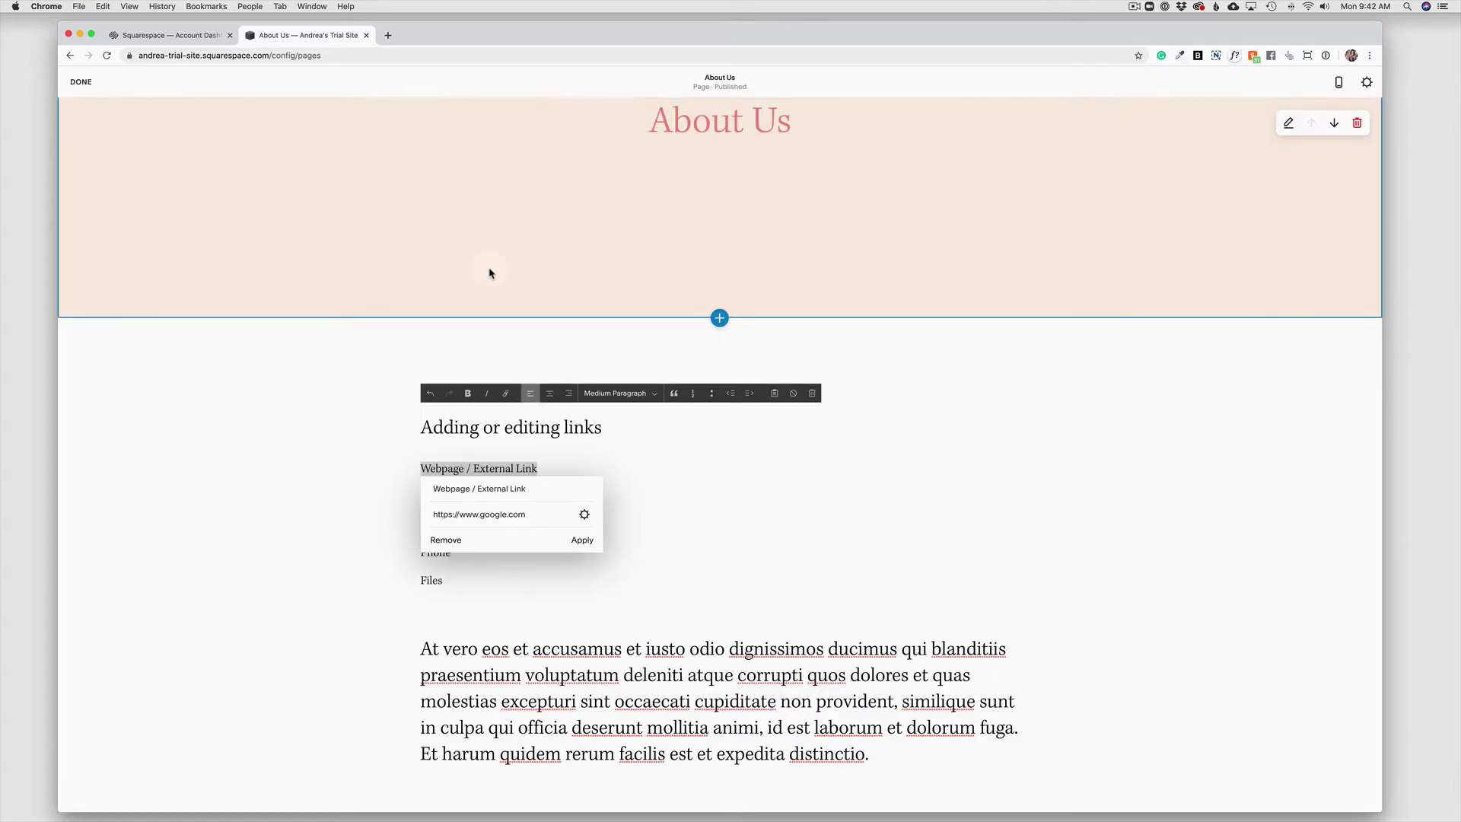
left_click(579, 540)
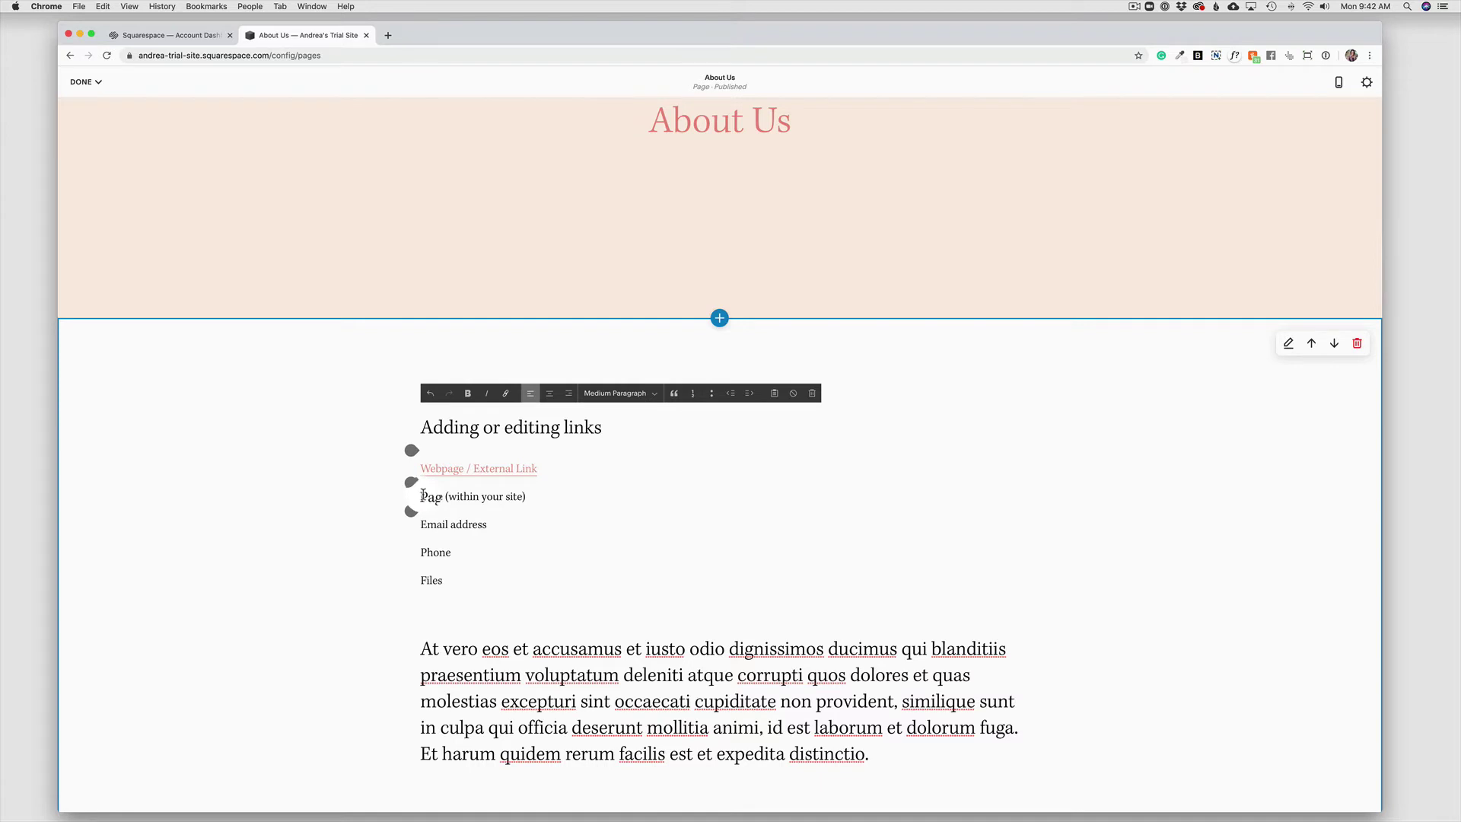
Link the Page (within your site) line to the site's Our Services page.
left_click_drag(423, 494, 527, 496)
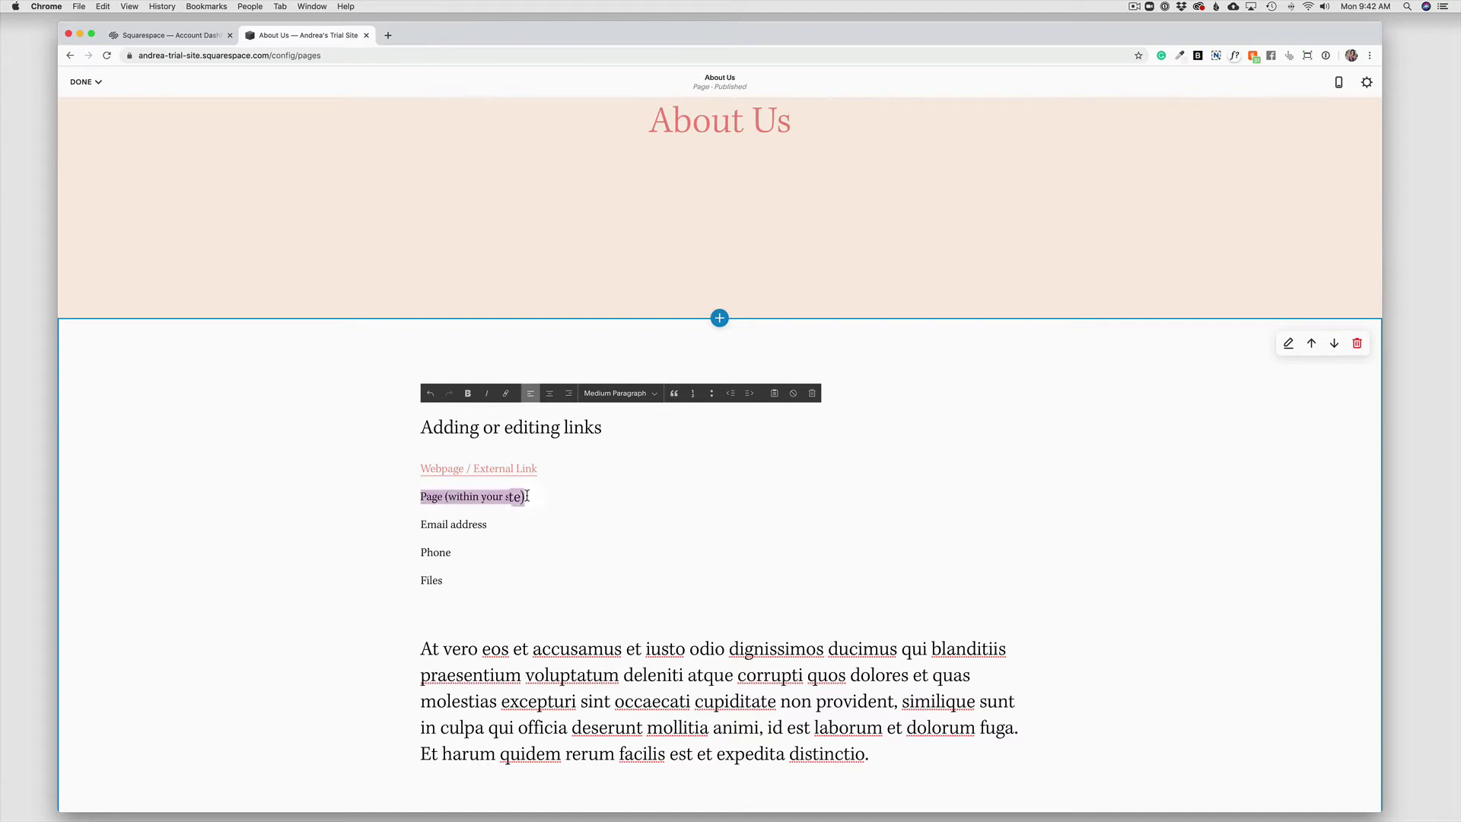
left_click(506, 393)
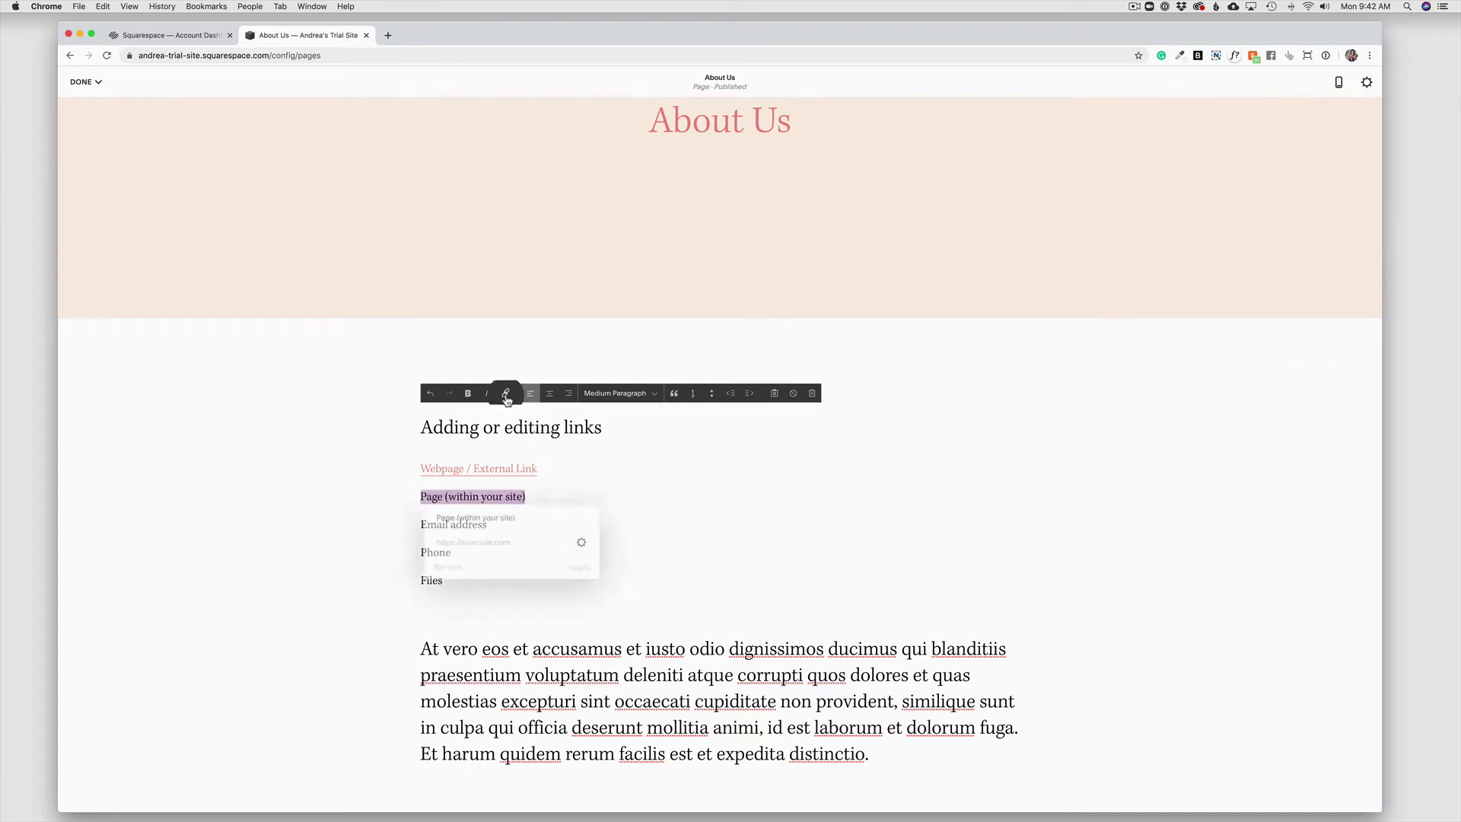
left_click(584, 544)
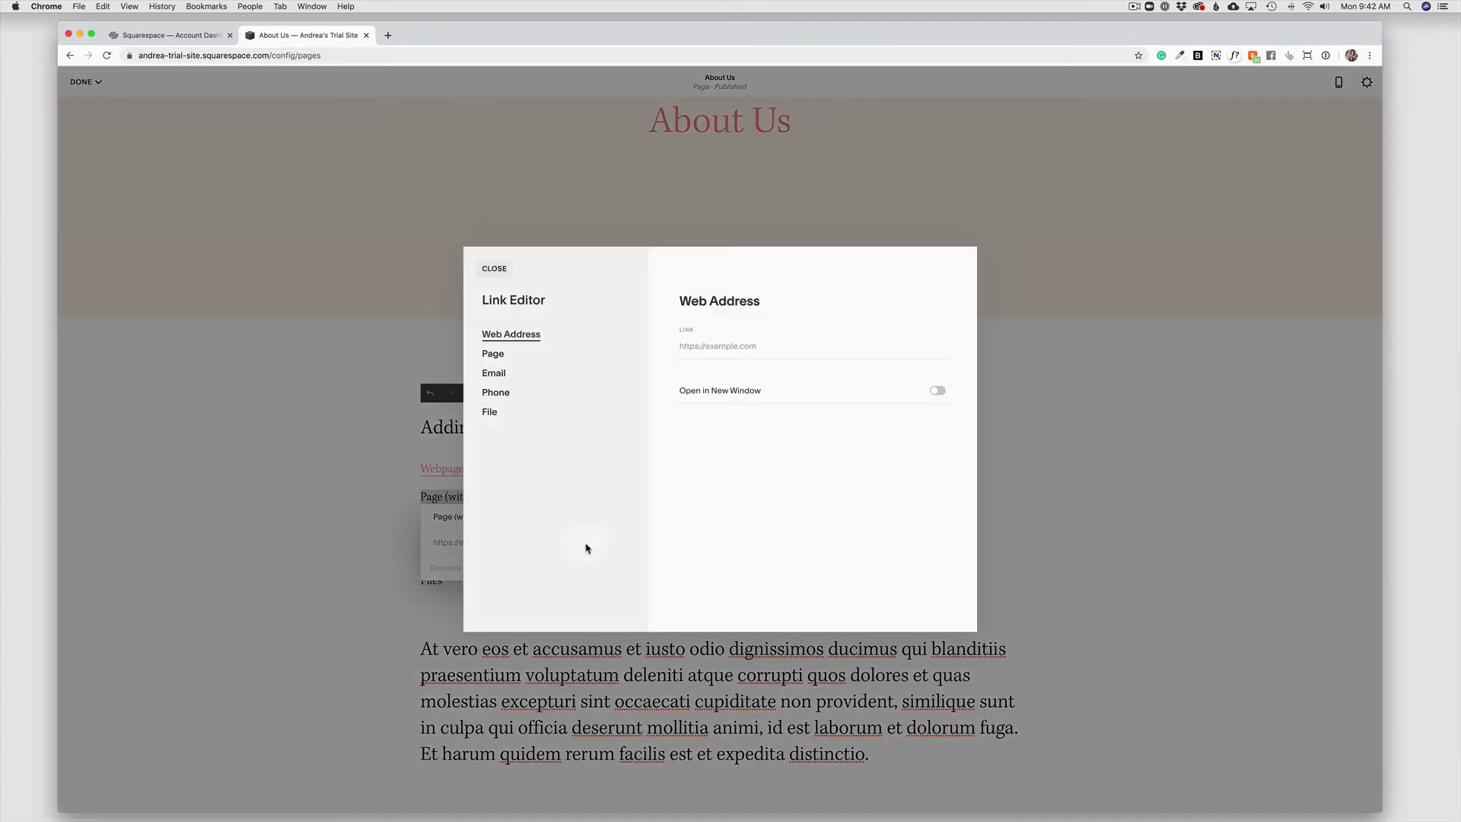
left_click(496, 358)
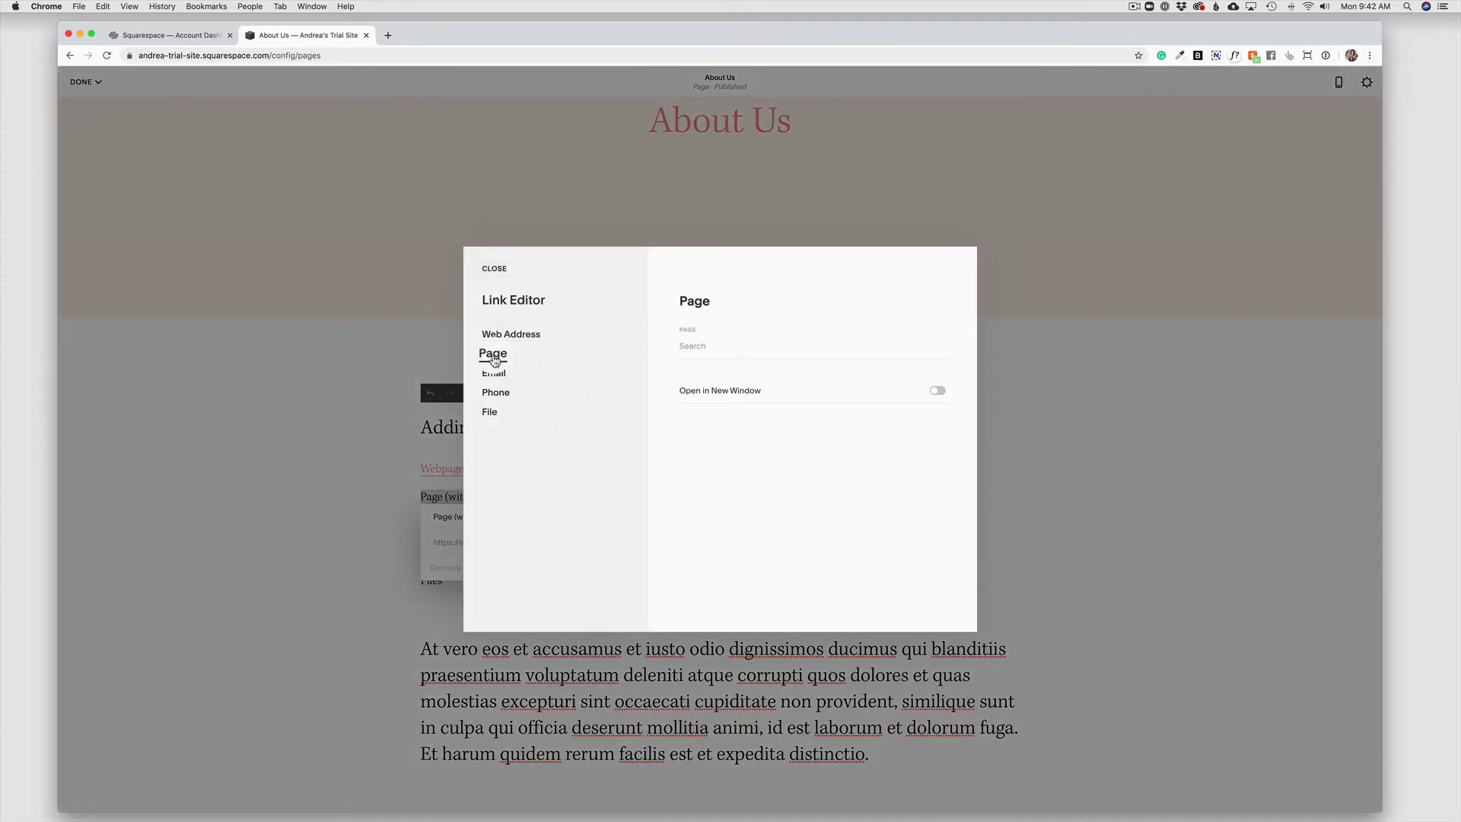
left_click(695, 344)
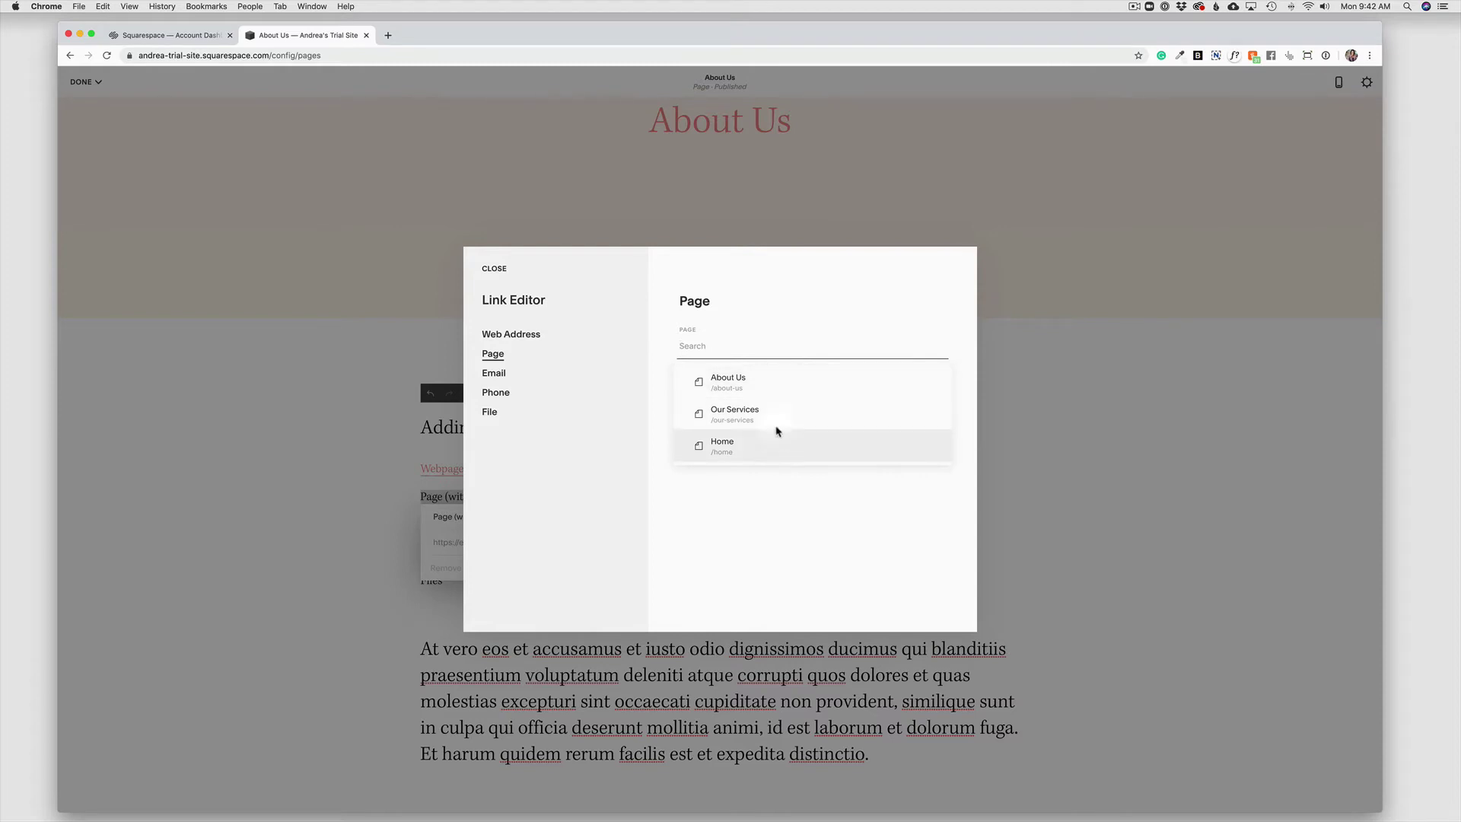
left_click(708, 345)
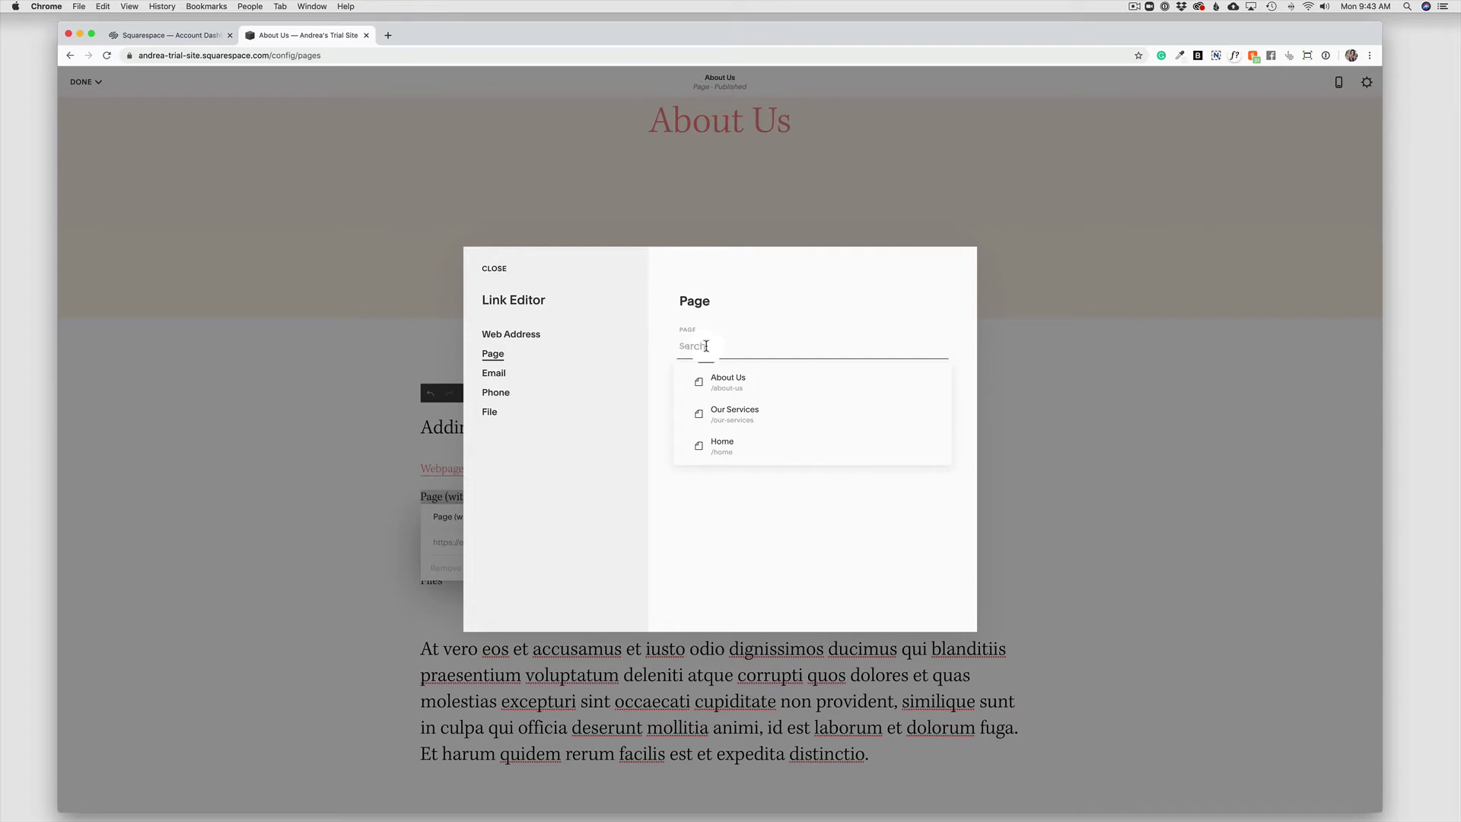
left_click(724, 419)
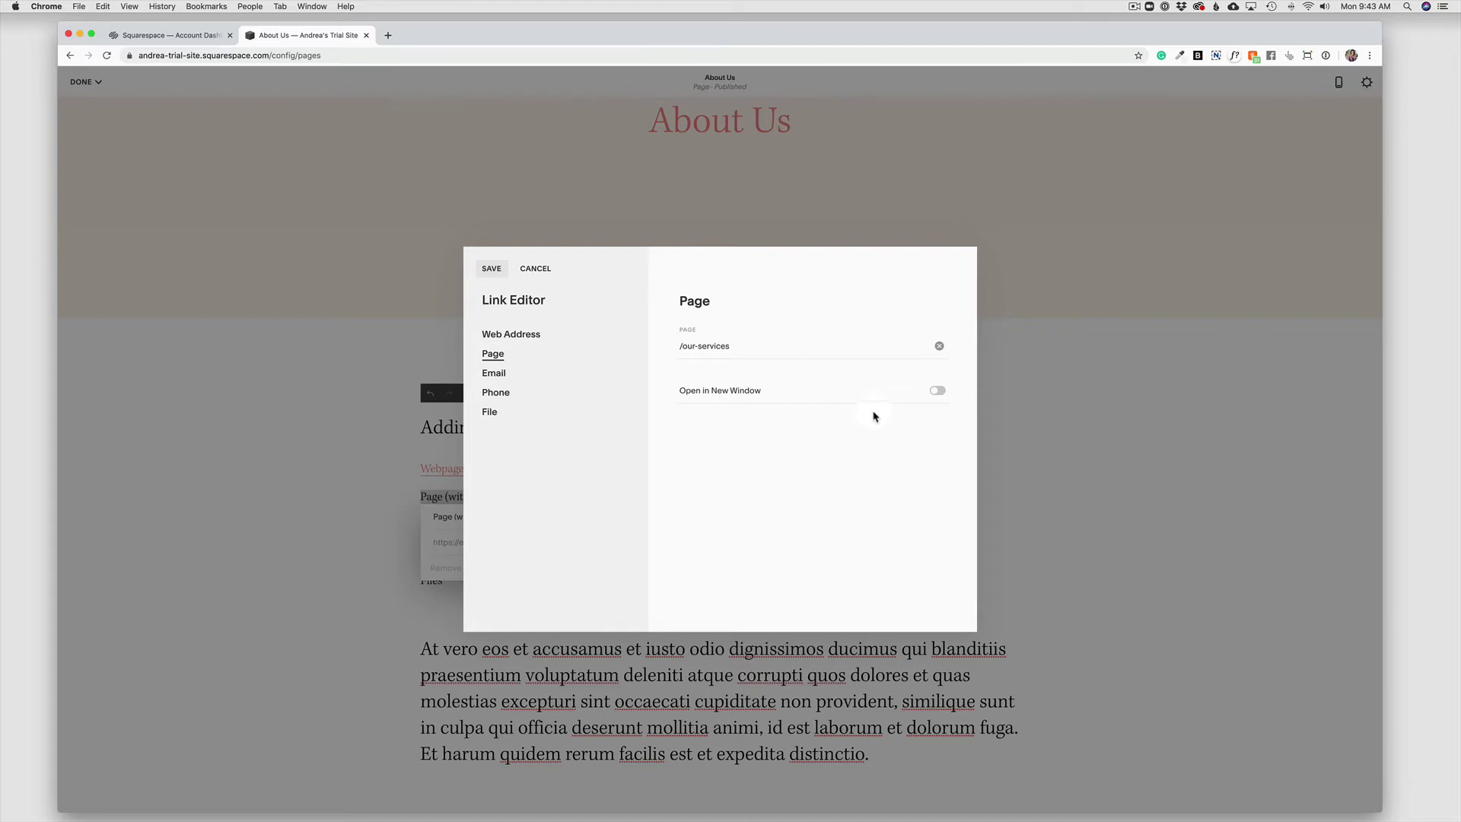
left_click(492, 271)
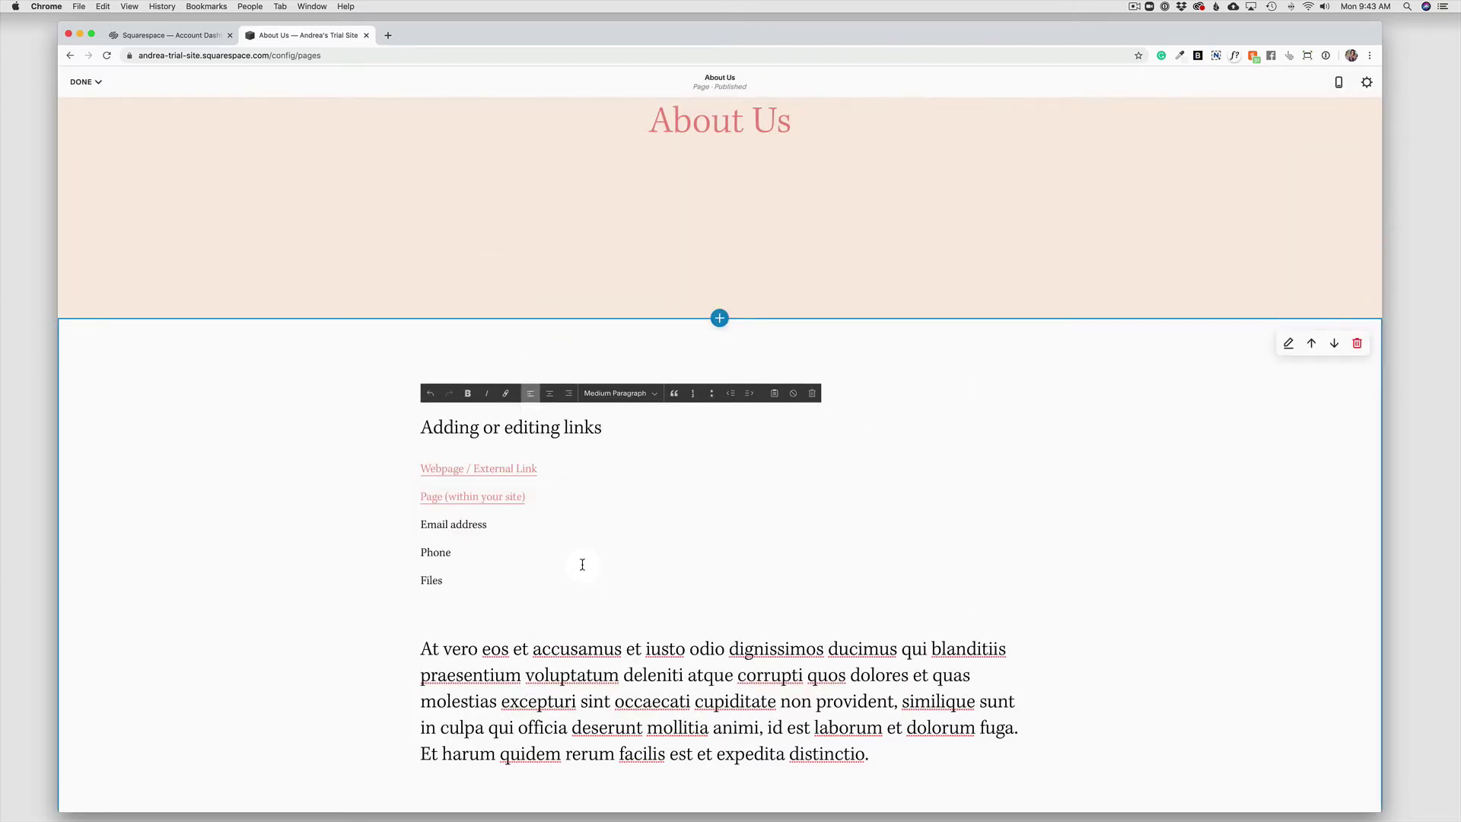
Start an email link on the Email address line, then close the editor leaving it unlinked.
left_click(457, 560)
left_click_drag(419, 524, 488, 524)
left_click(506, 394)
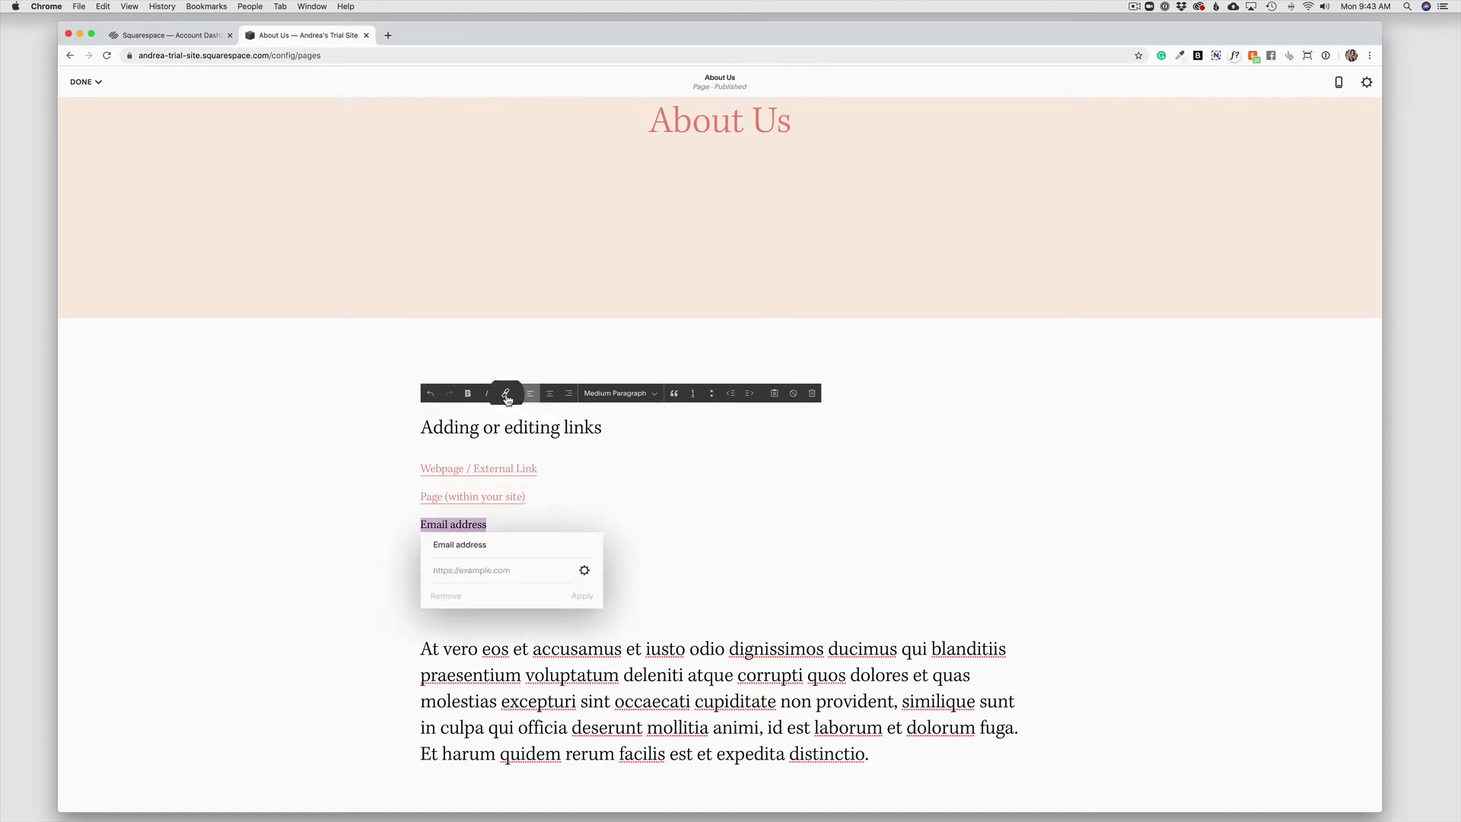
left_click(583, 570)
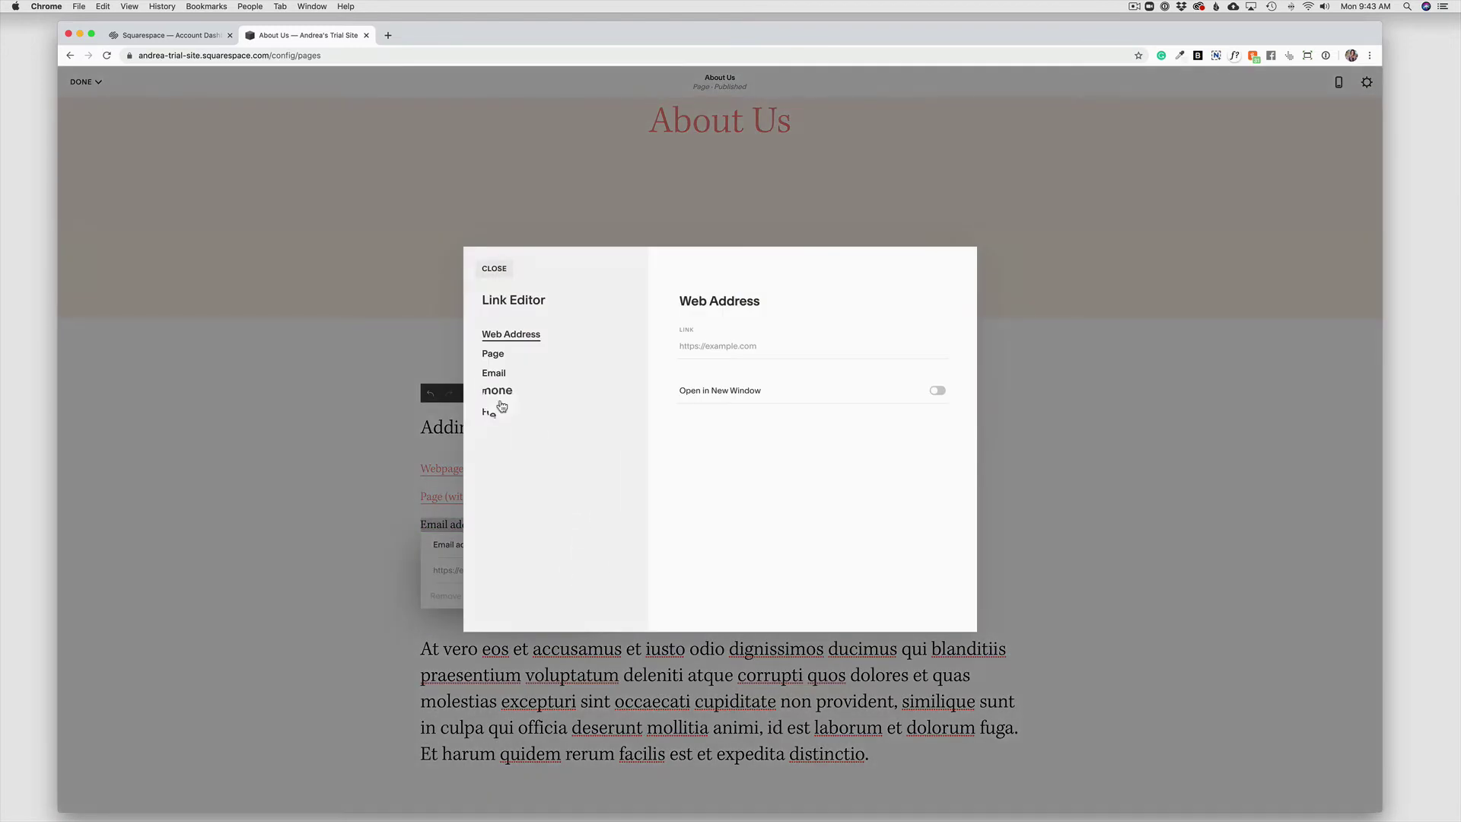
left_click(493, 373)
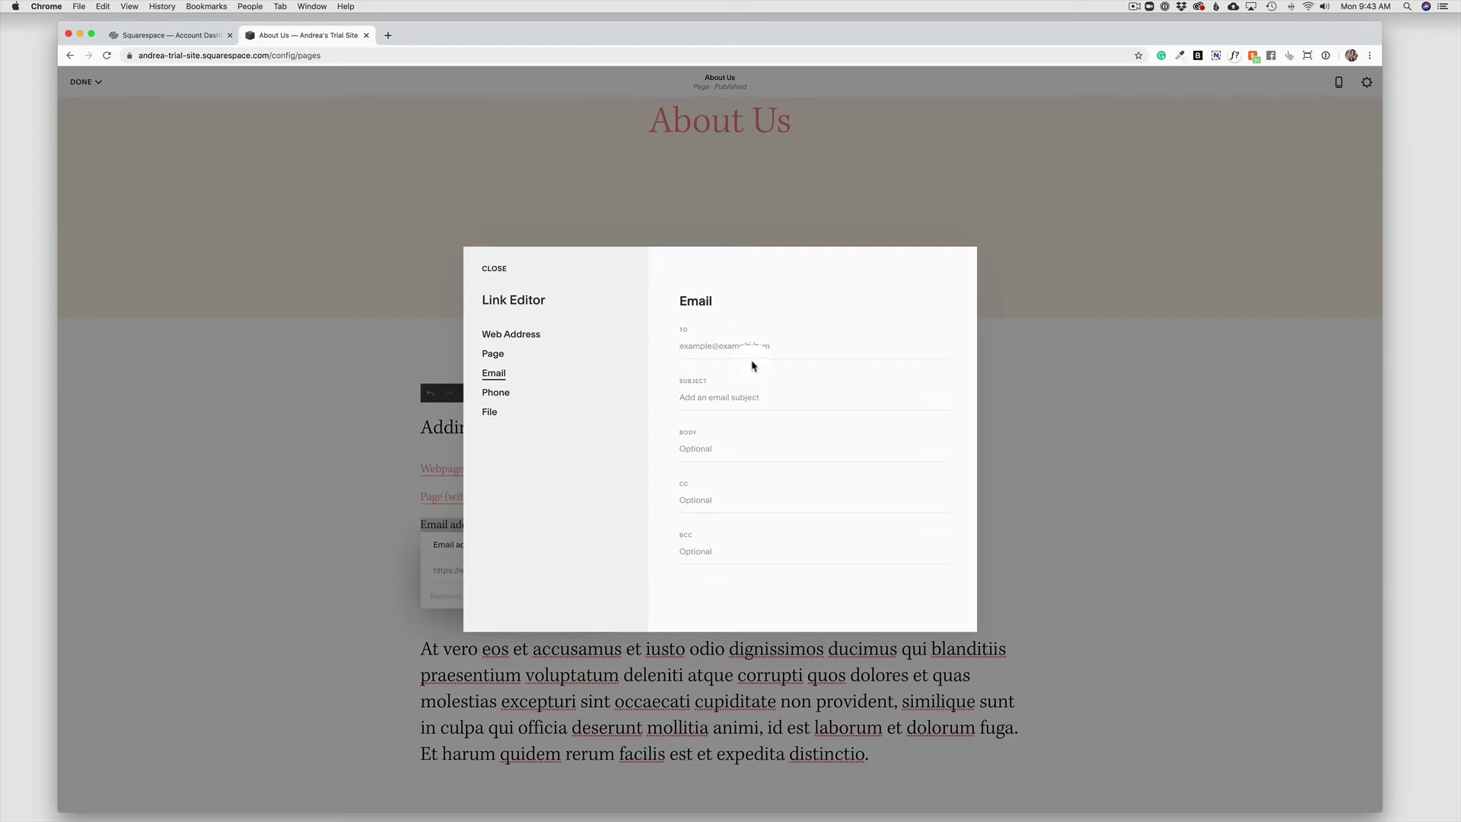
left_click(493, 270)
Turn the Phone line into a tel: link with the business phone number.
left_click(649, 547)
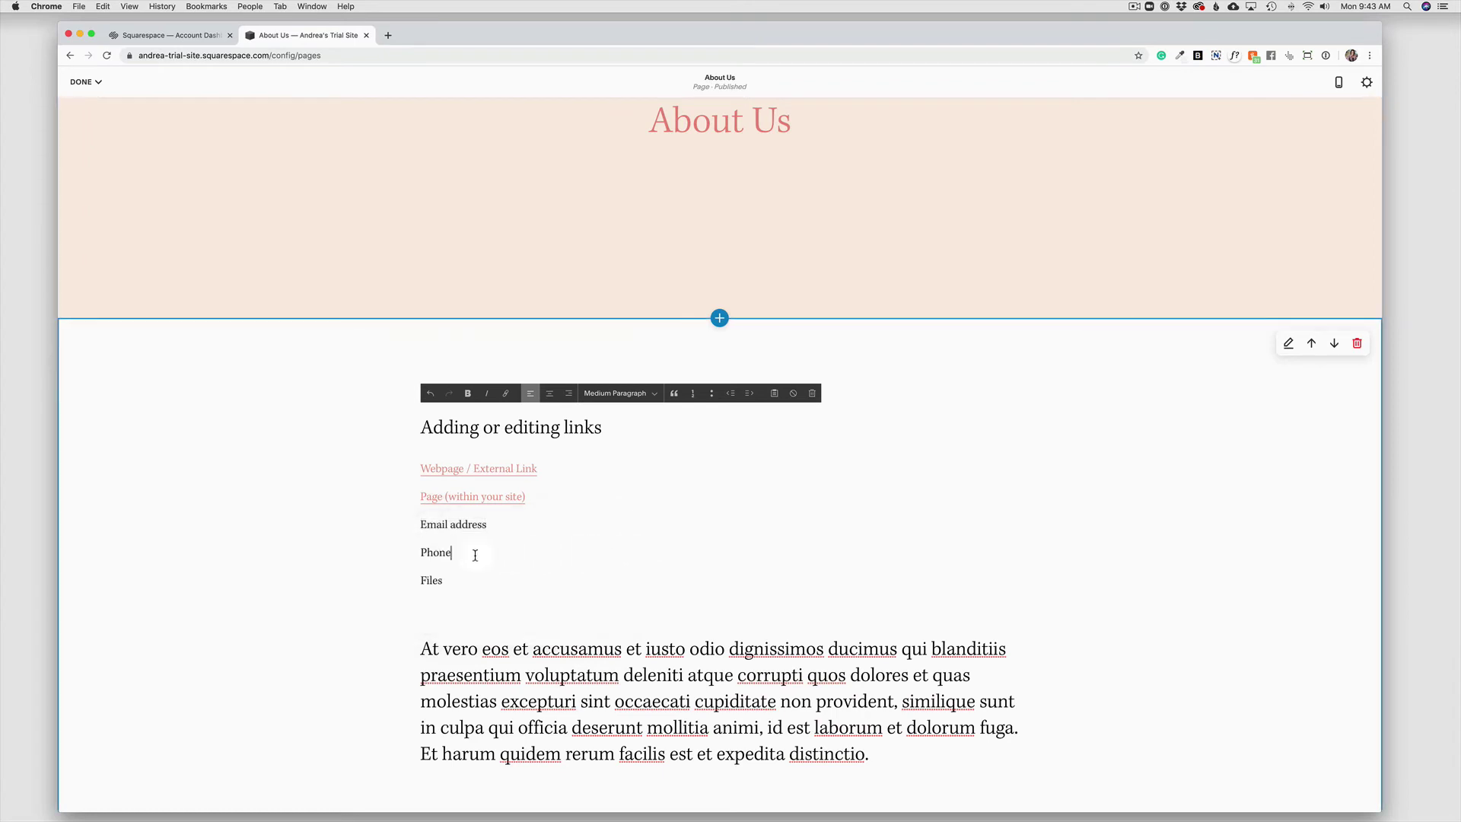
left_click_drag(420, 554, 455, 547)
left_click(506, 394)
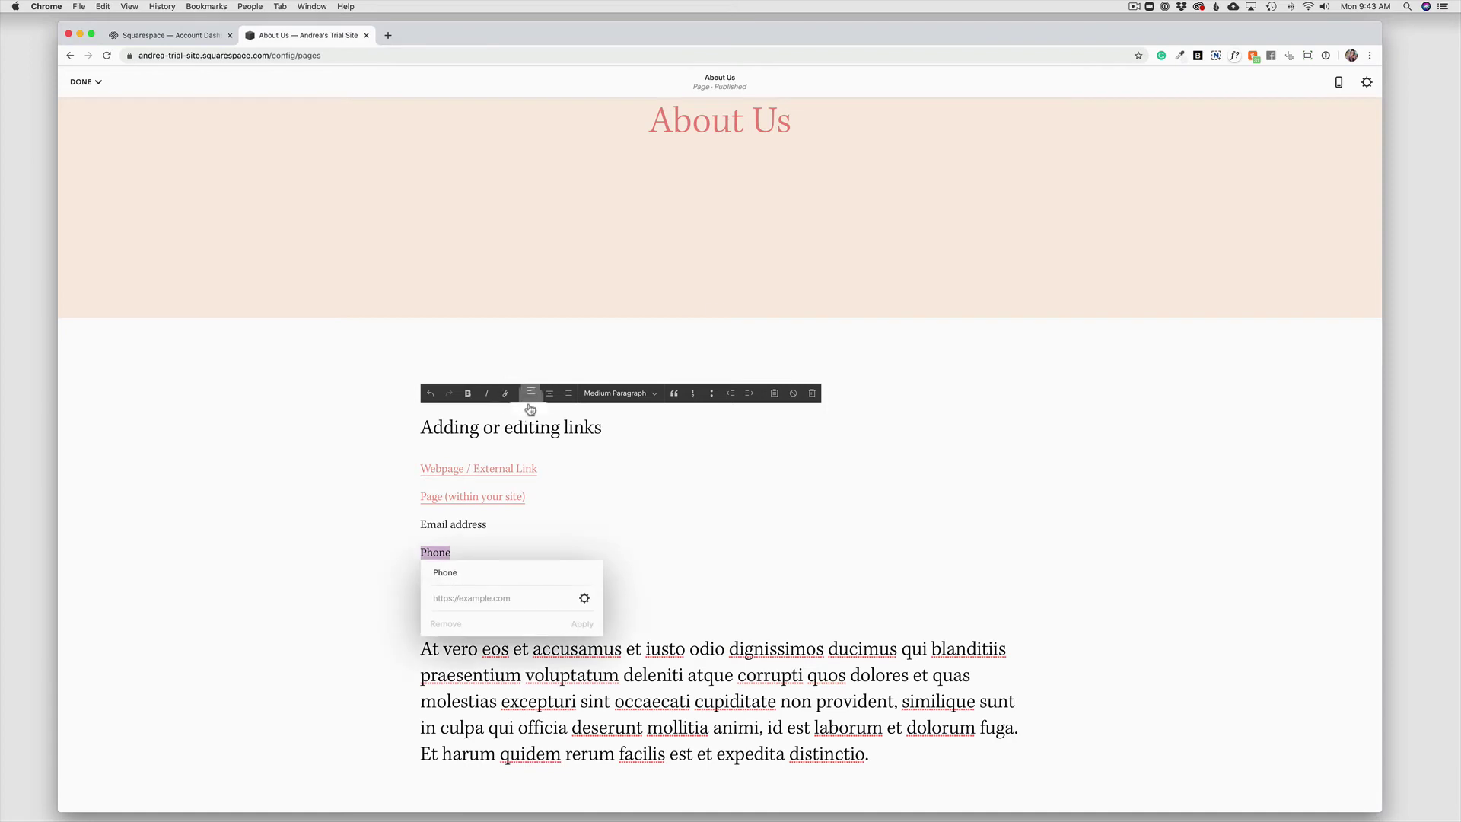
left_click(585, 599)
left_click(495, 393)
left_click(756, 348)
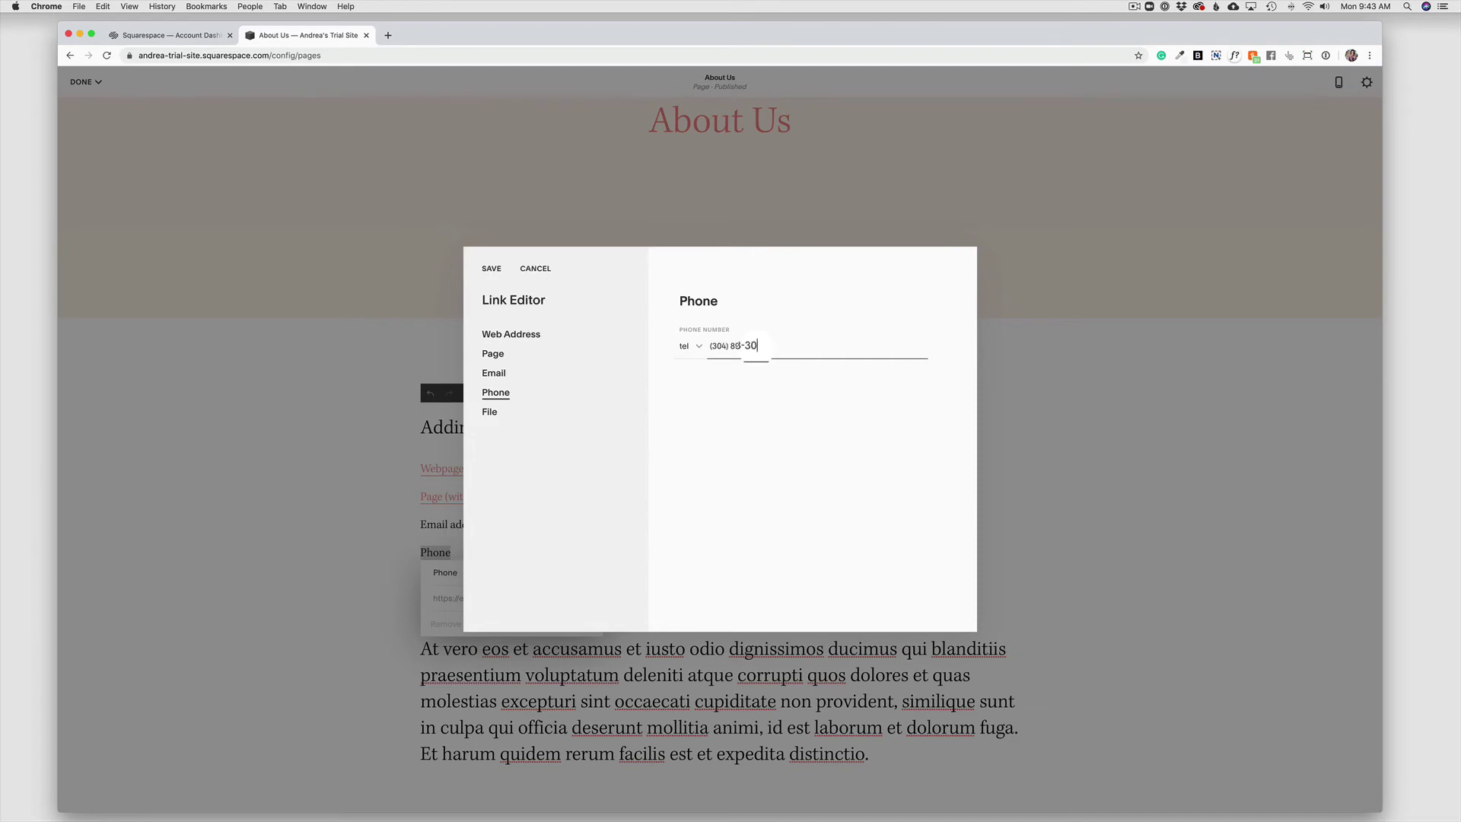
left_click(490, 268)
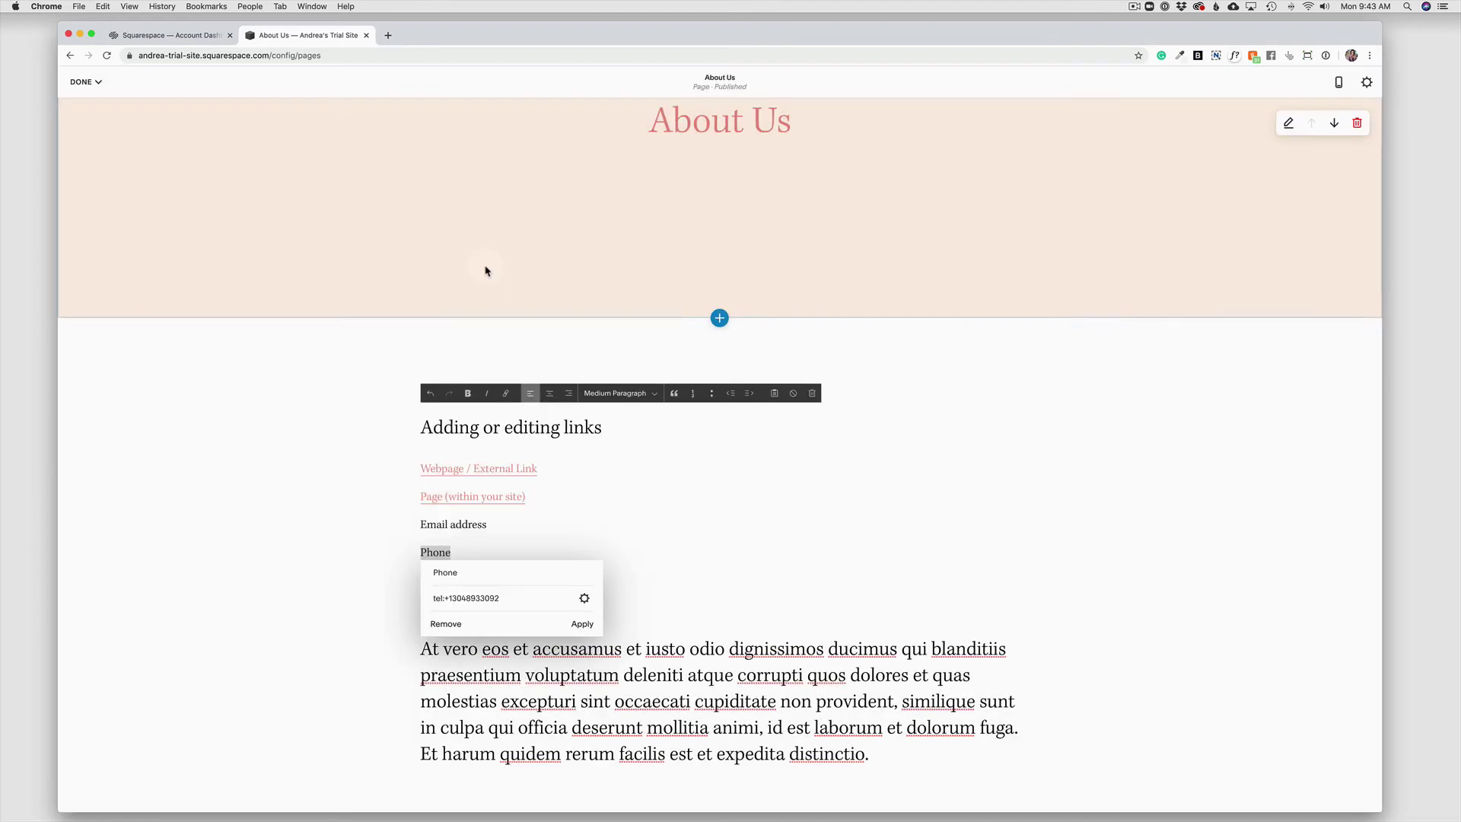
left_click(582, 623)
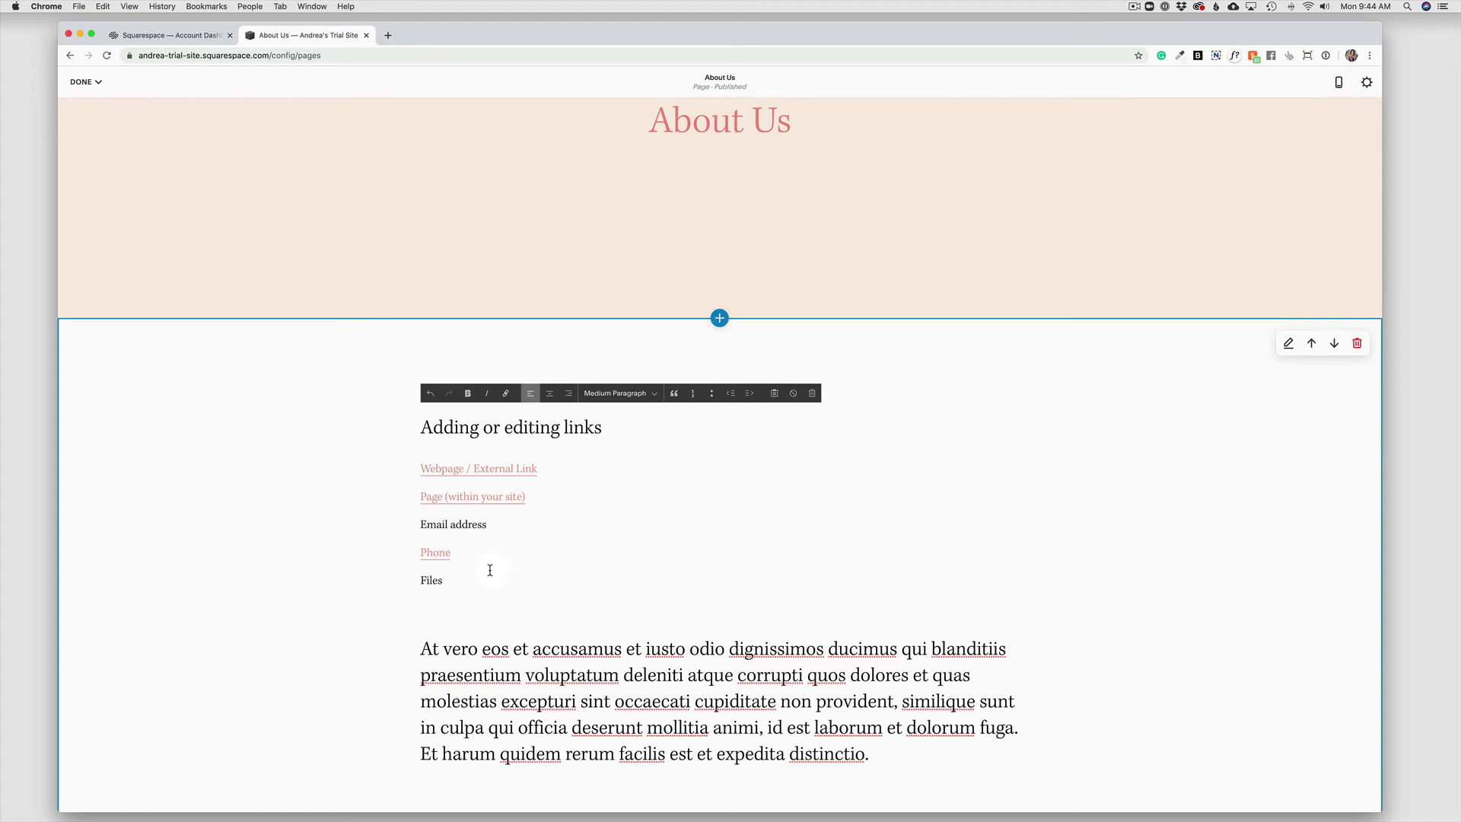
Choose the File link type for Files and upload Squarespace 7.1 Training Guide (1).pdf from the Desktop.
left_click_drag(444, 580, 422, 581)
left_click(505, 392)
left_click(584, 630)
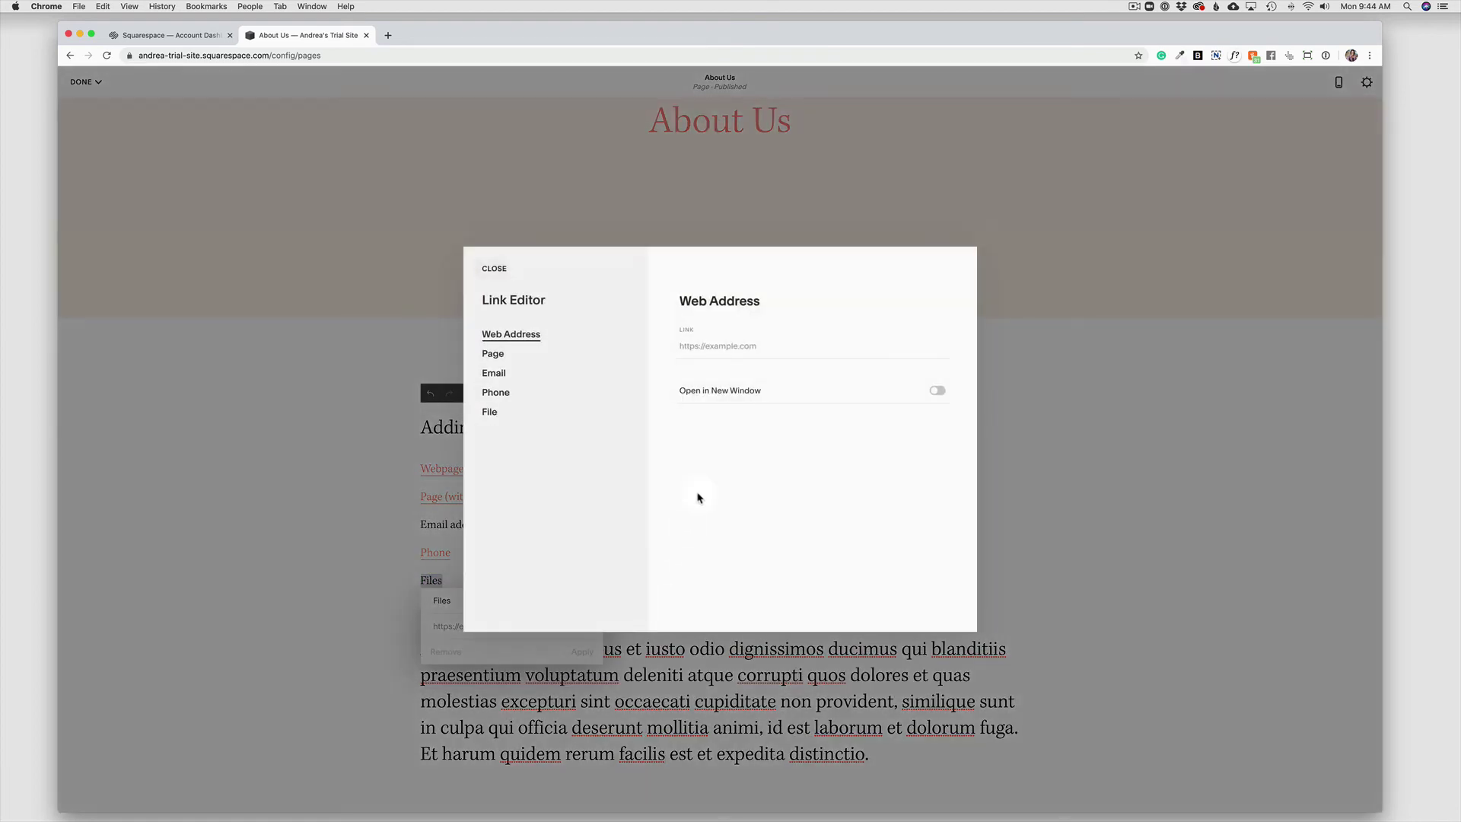
left_click(490, 415)
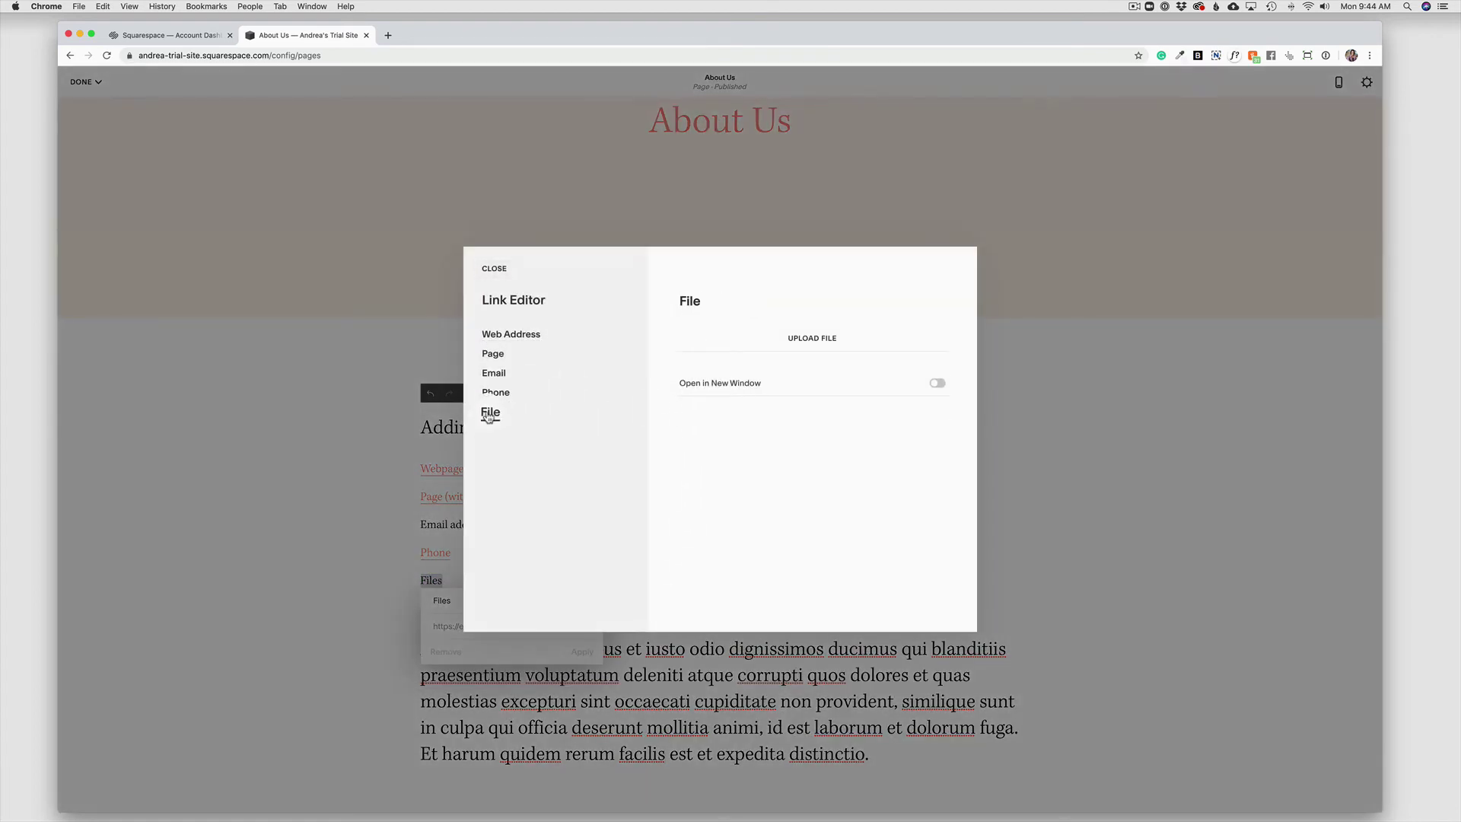
left_click(807, 342)
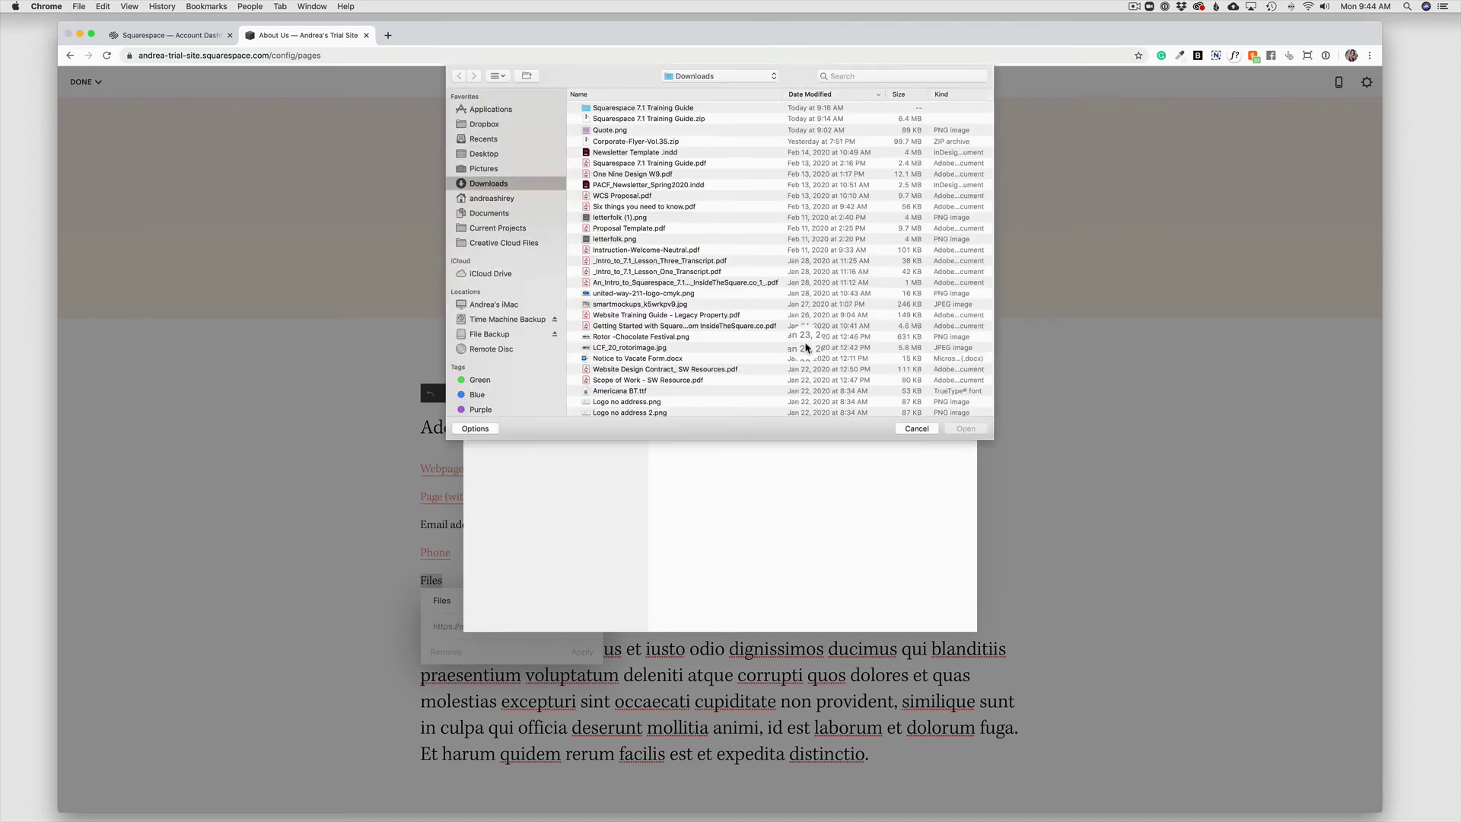
left_click(480, 152)
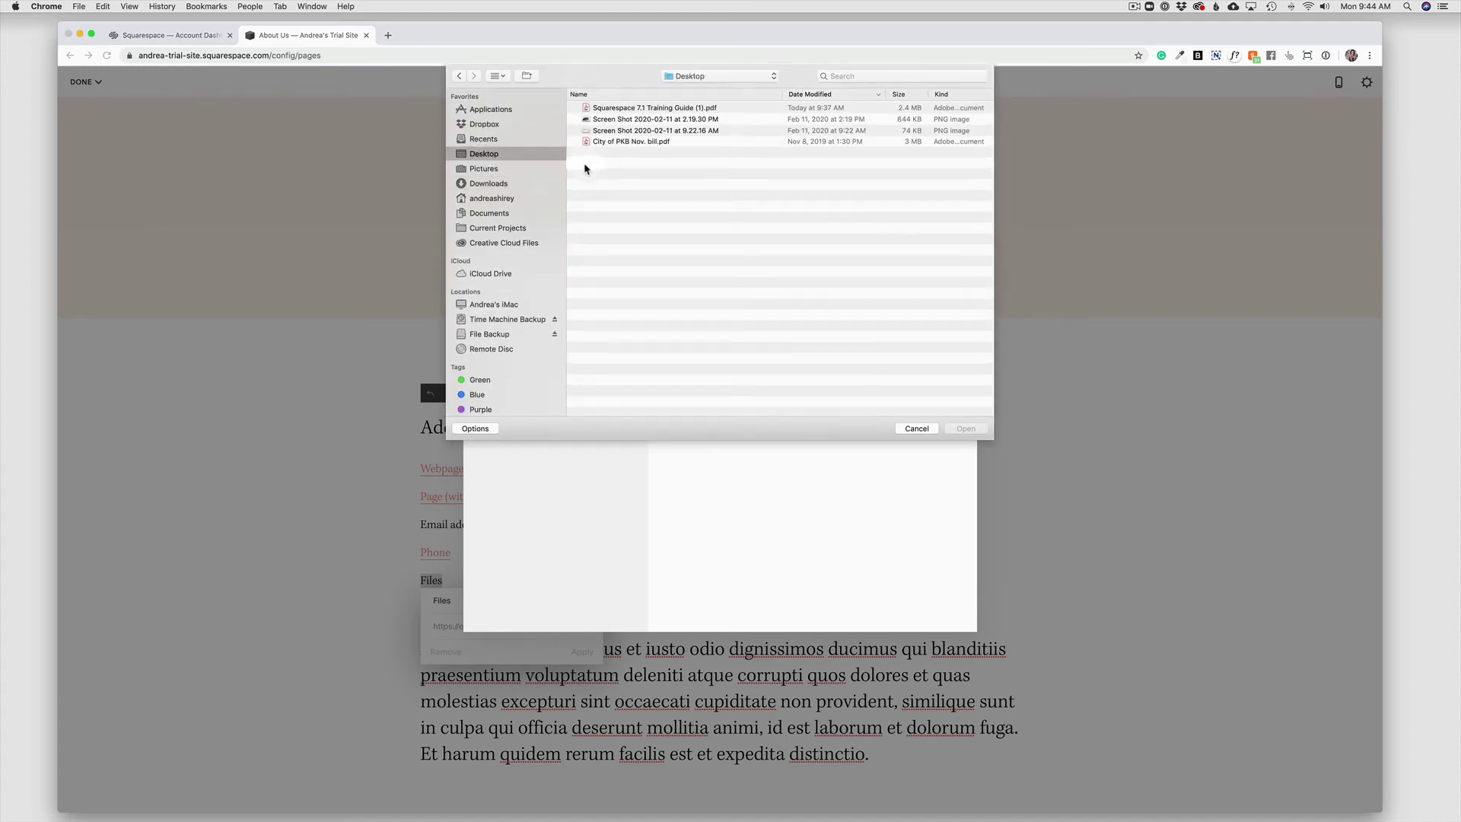
left_click(615, 109)
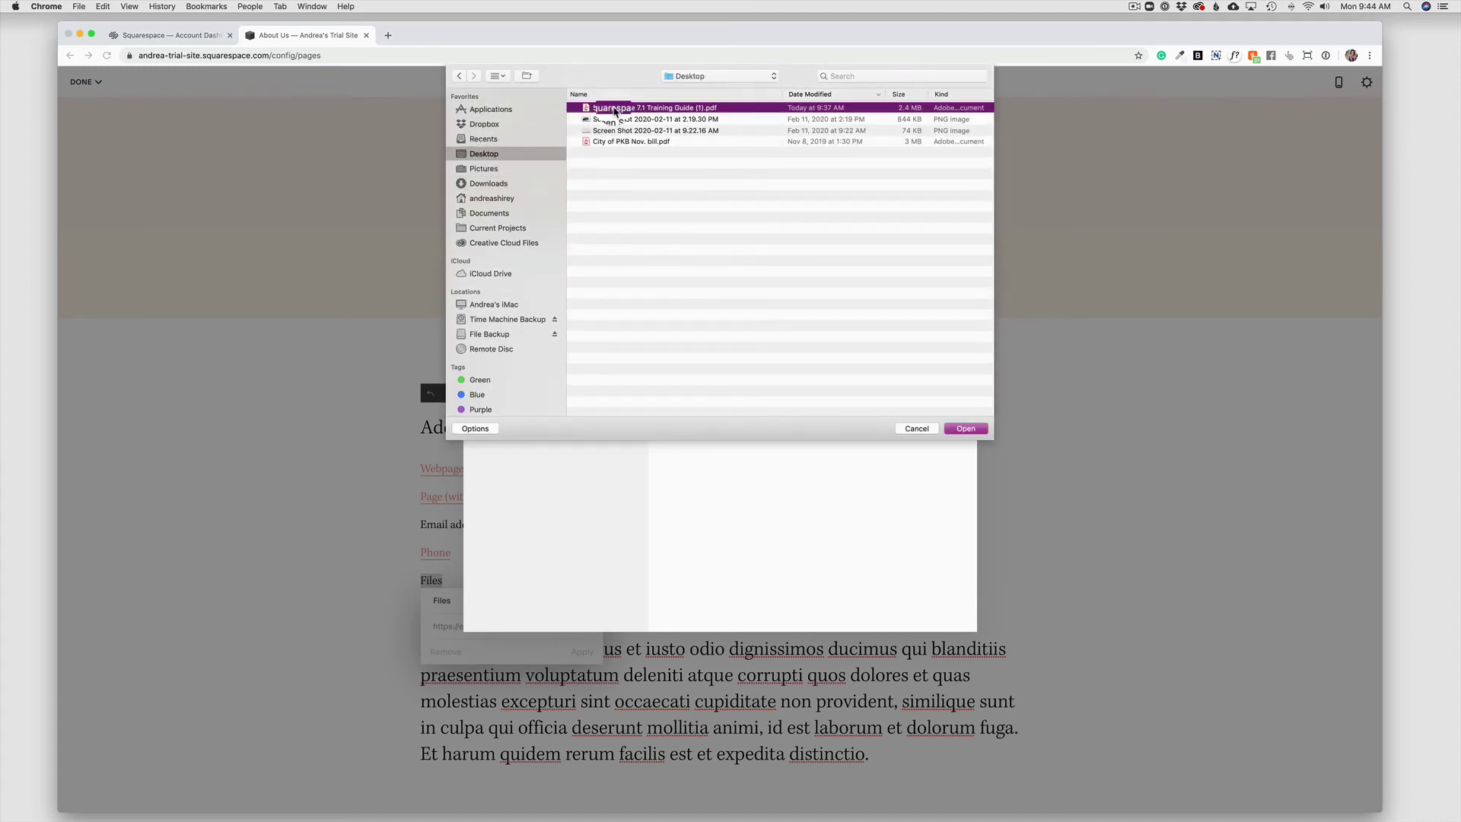
left_click(966, 429)
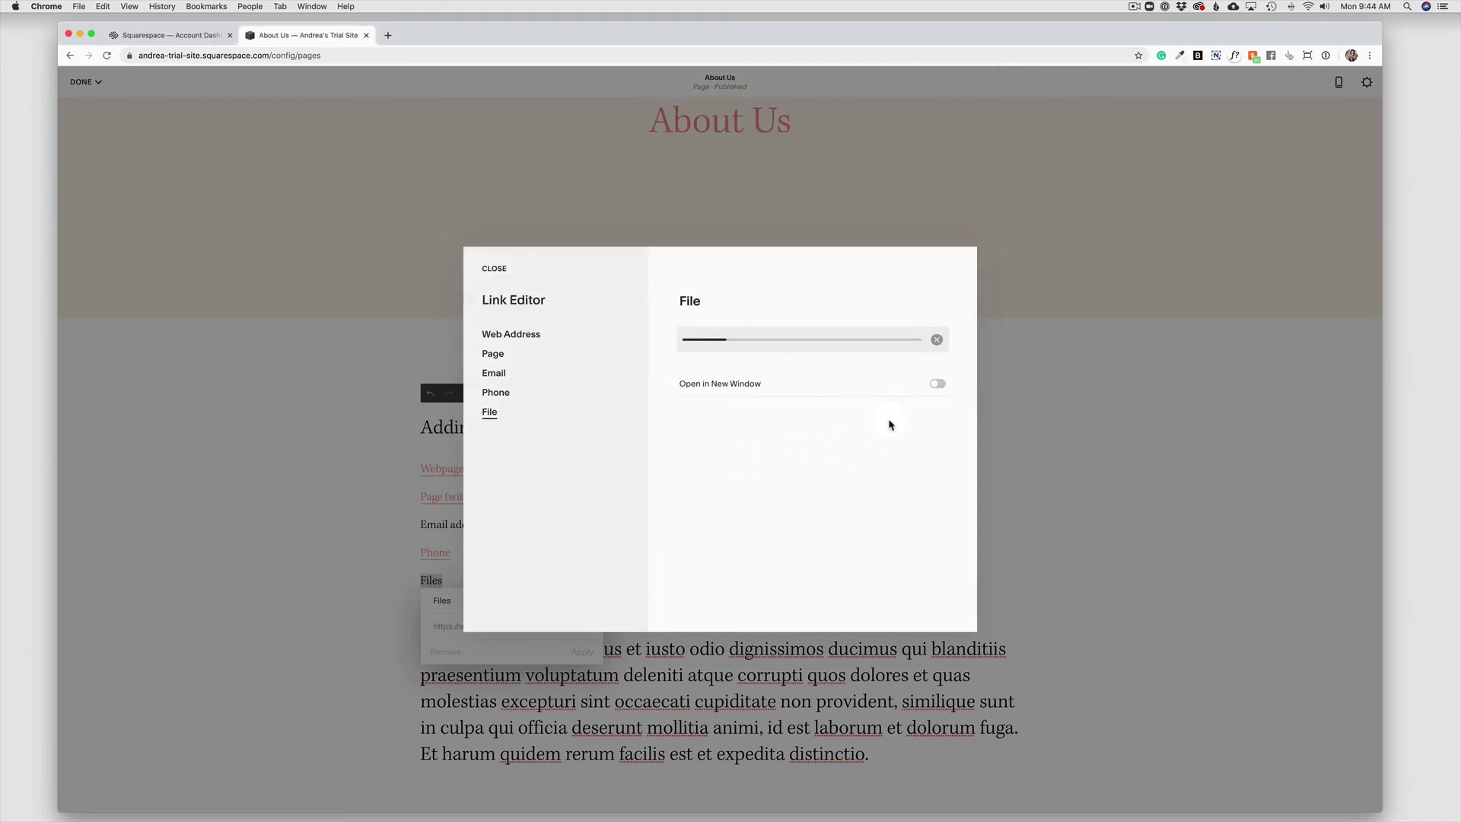
Enable Open in New Window for the file, then save and apply the link.
left_click(937, 384)
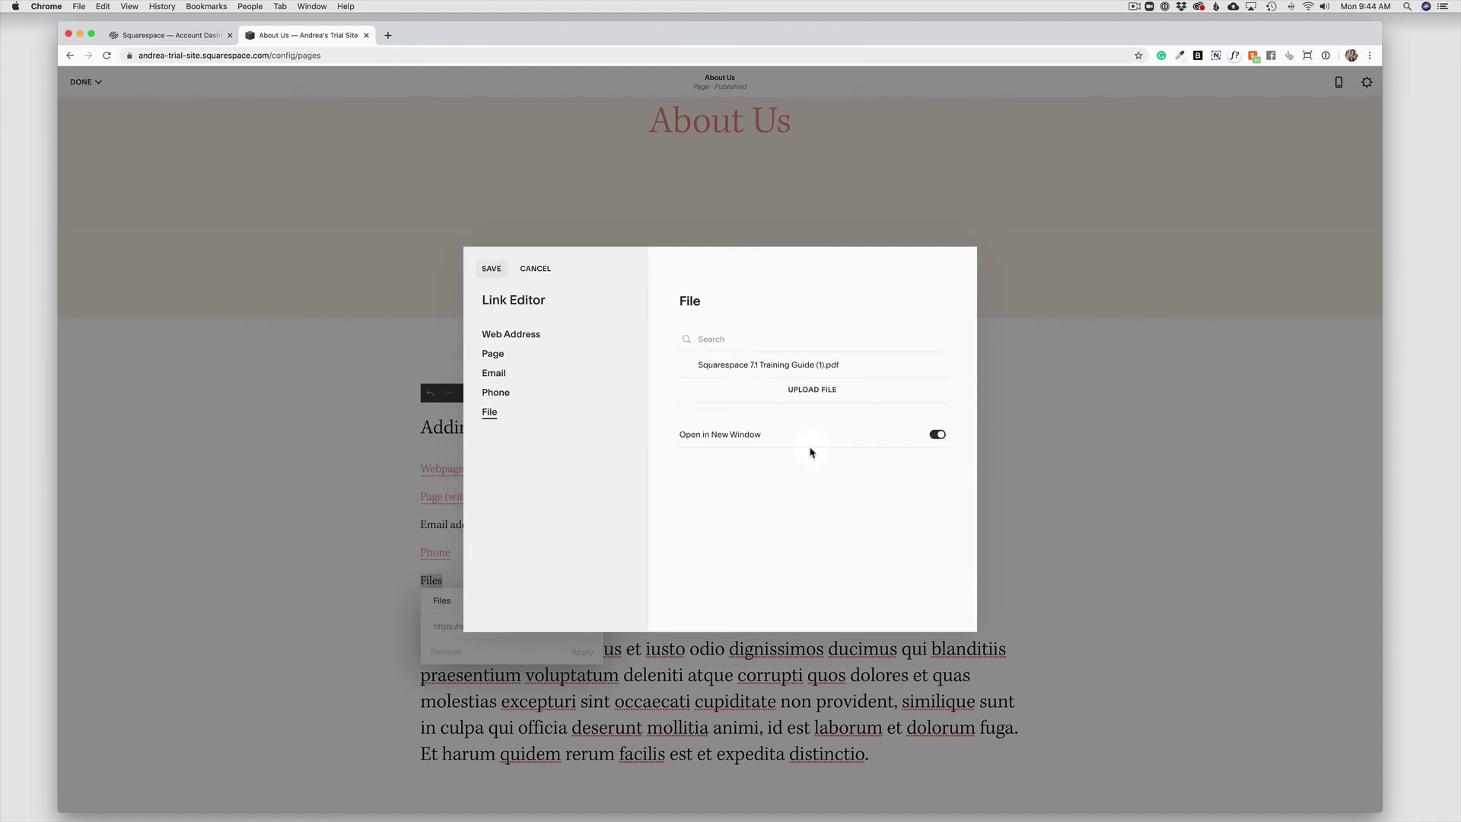
left_click(491, 269)
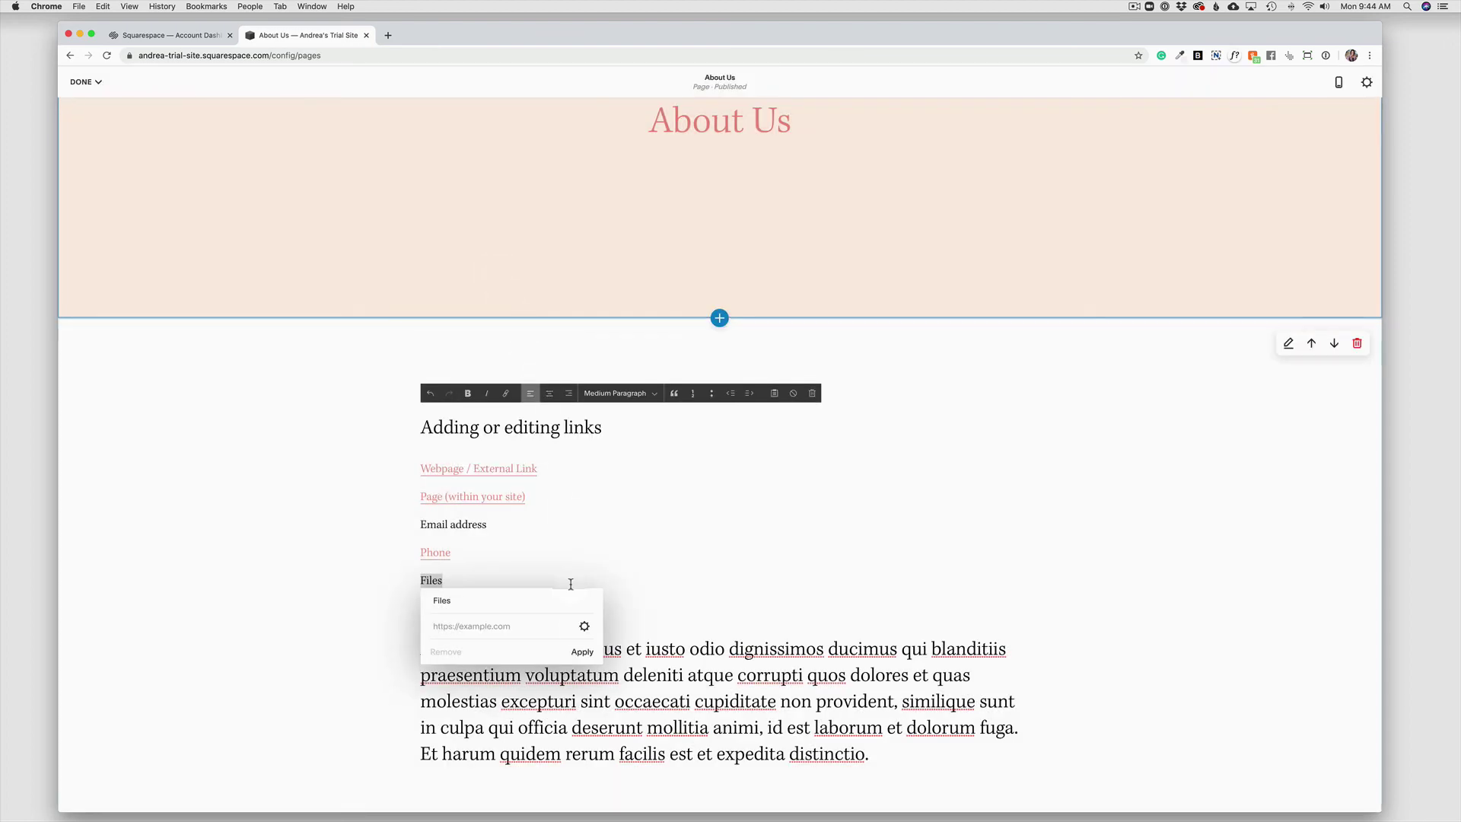
left_click(583, 652)
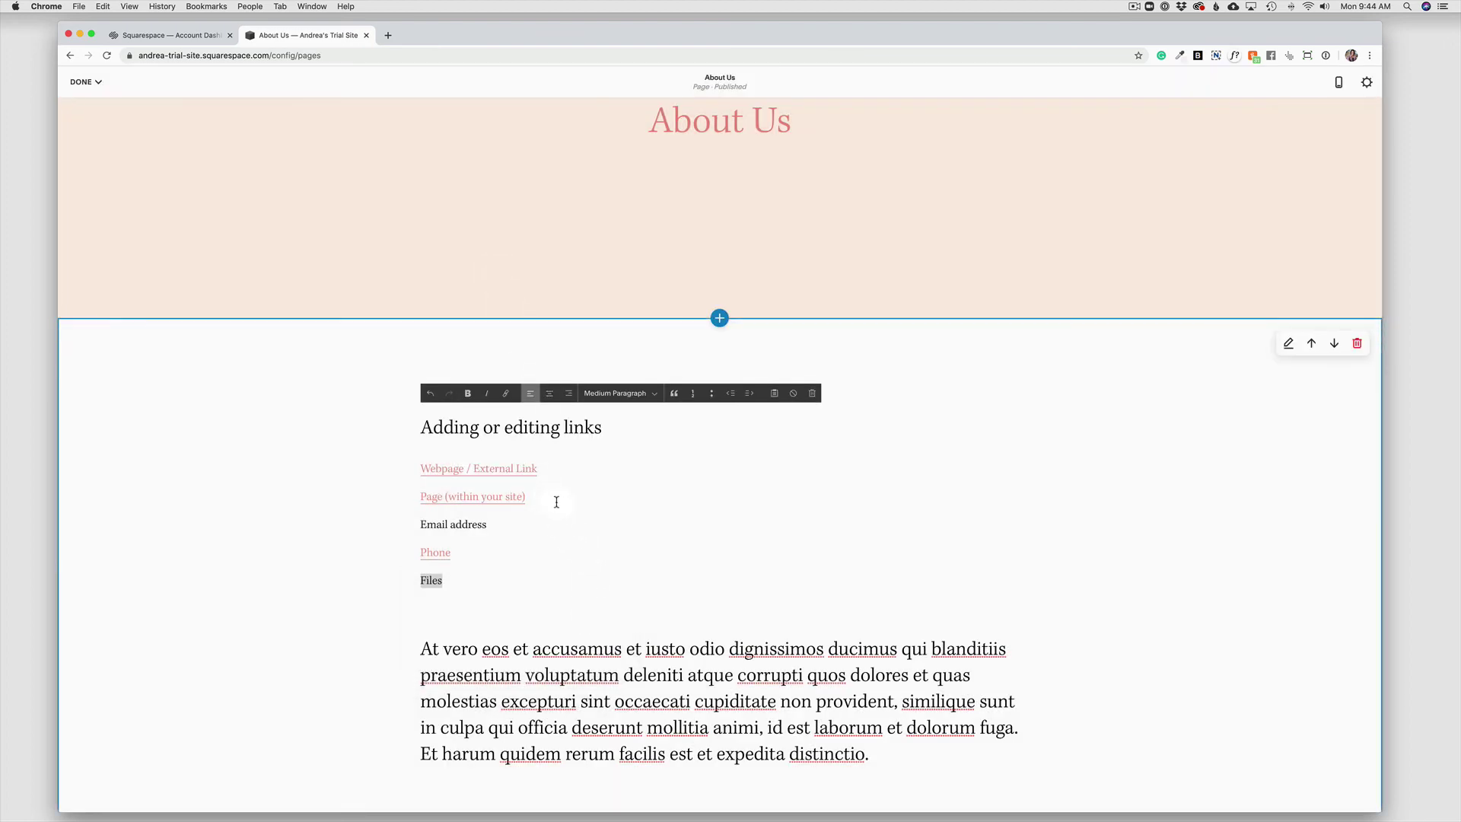
Reselect Files and link it to the uploaded Squarespace 7.1 Training Guide (1).pdf.
left_click(572, 525)
double_click(426, 580)
left_click(505, 393)
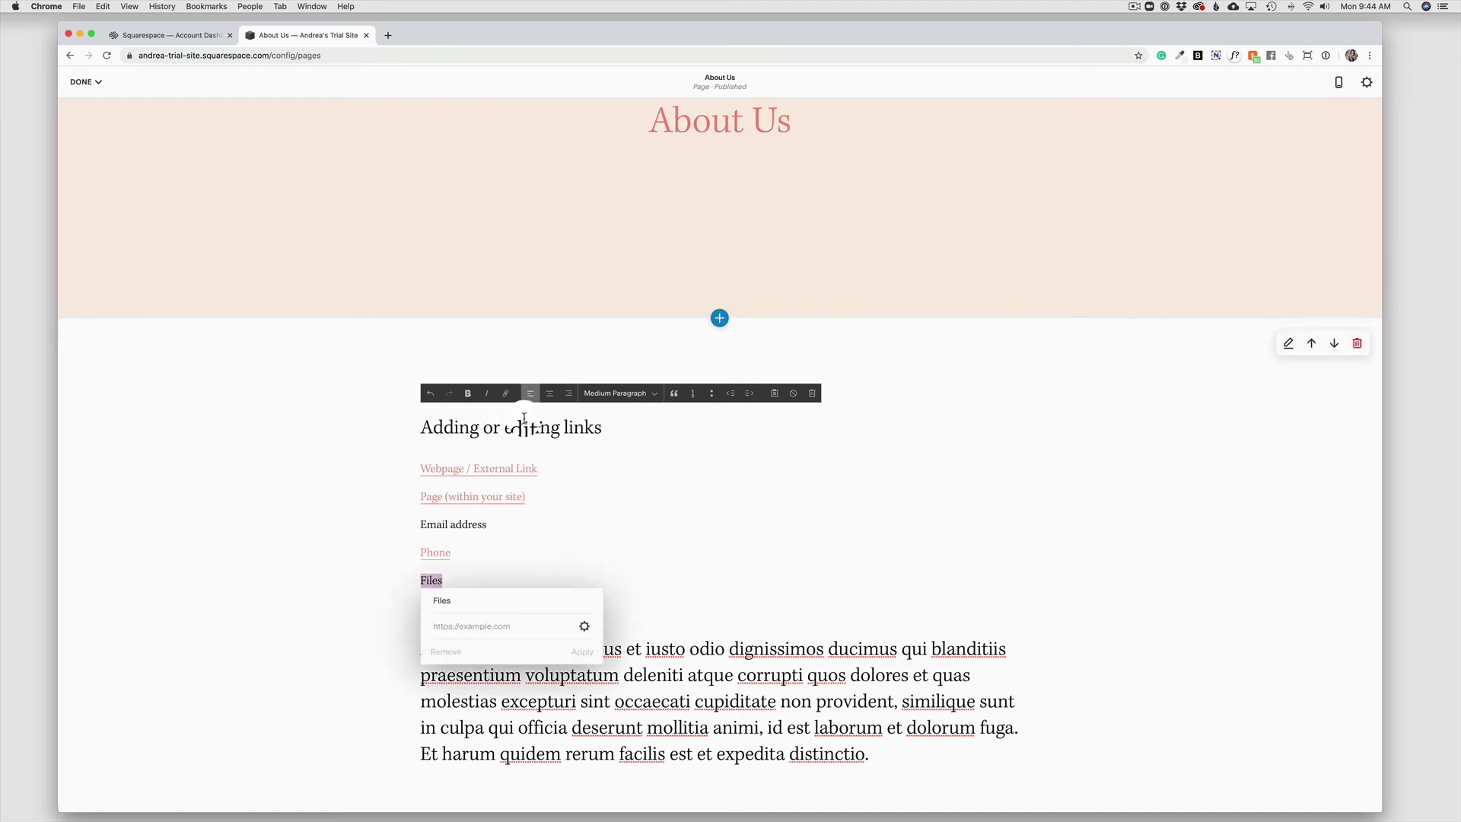
left_click(585, 628)
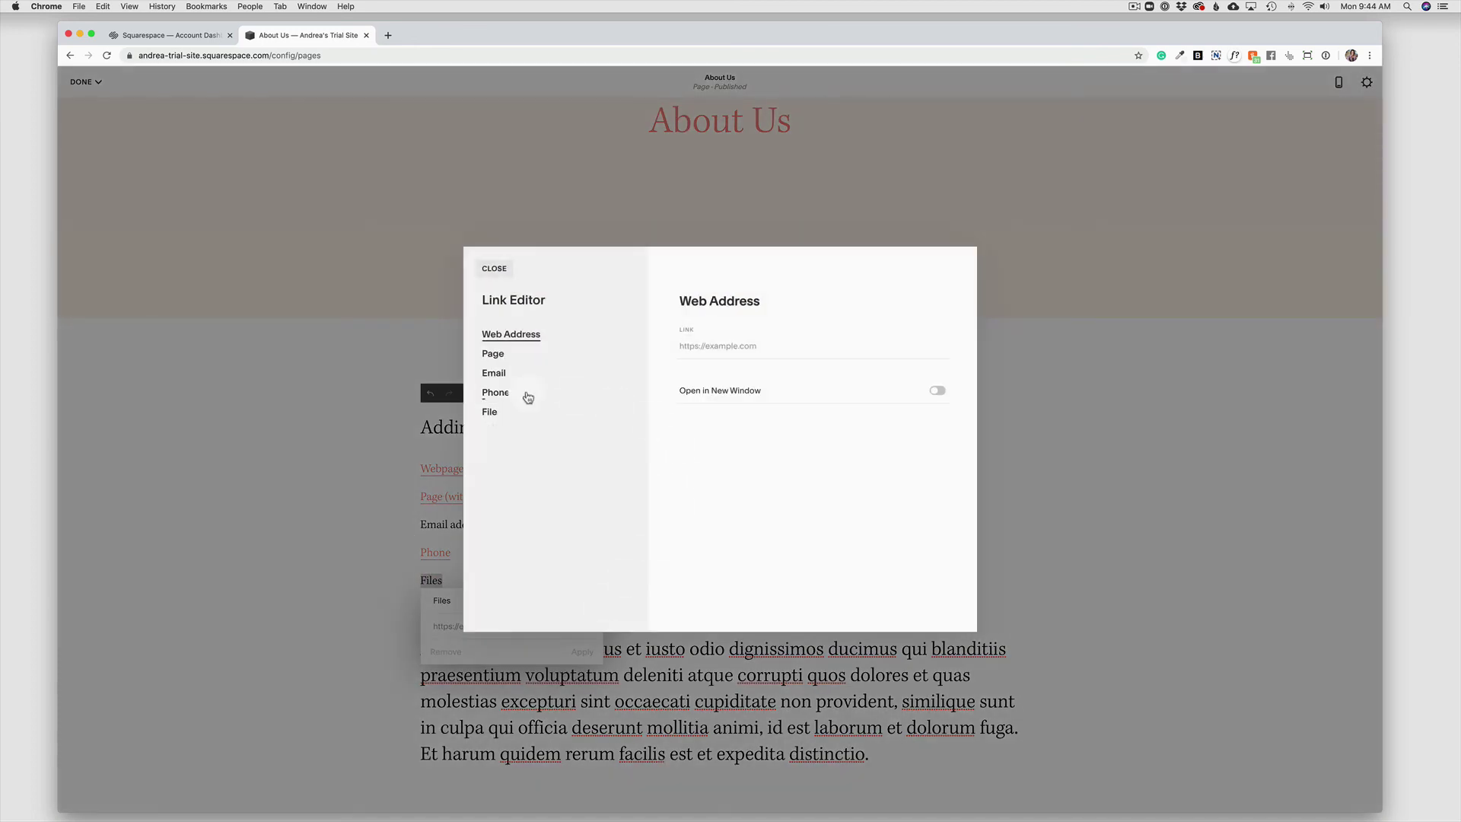
left_click(489, 412)
left_click(776, 366)
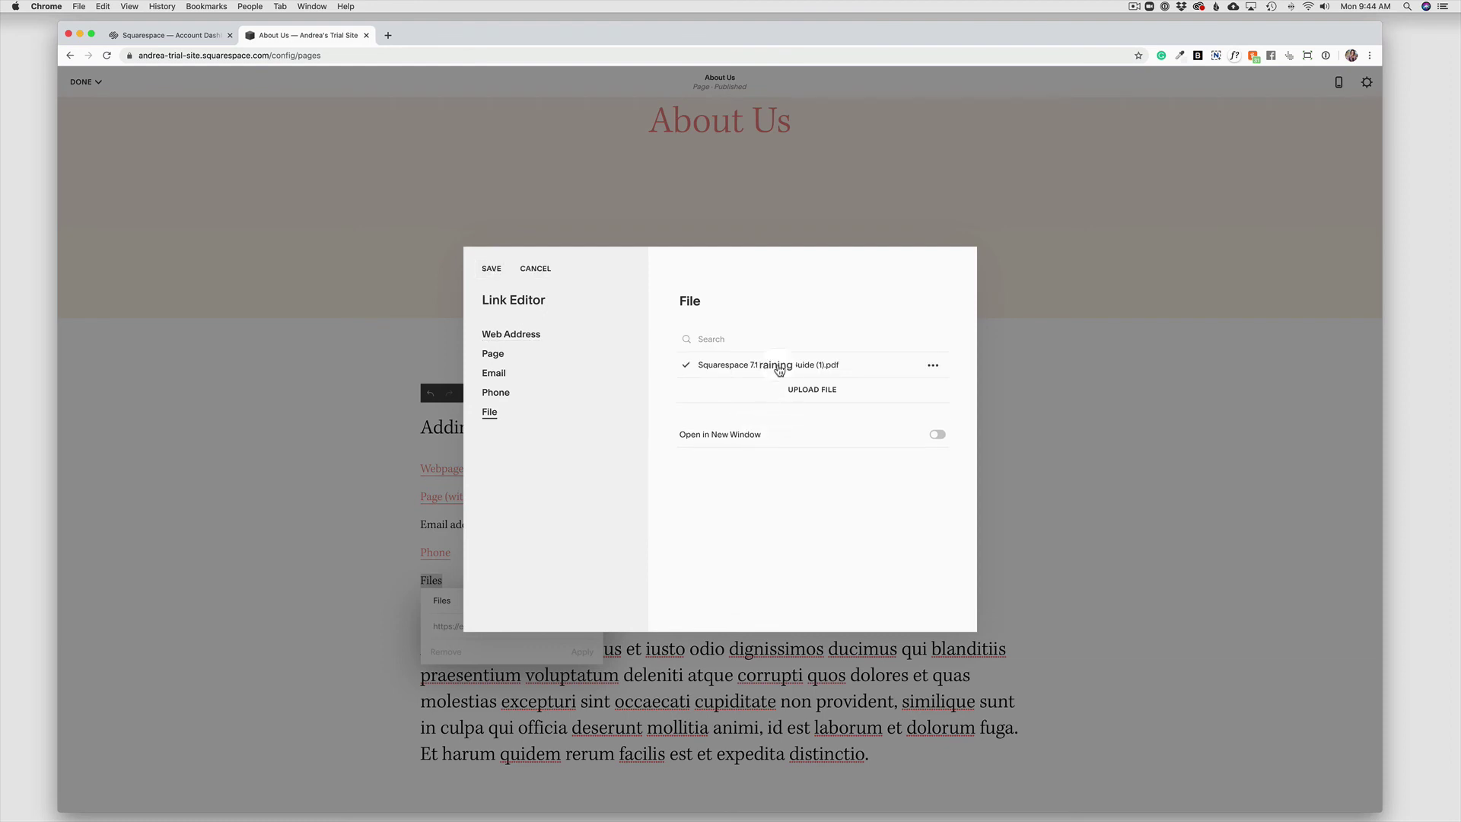
left_click(492, 269)
left_click(582, 652)
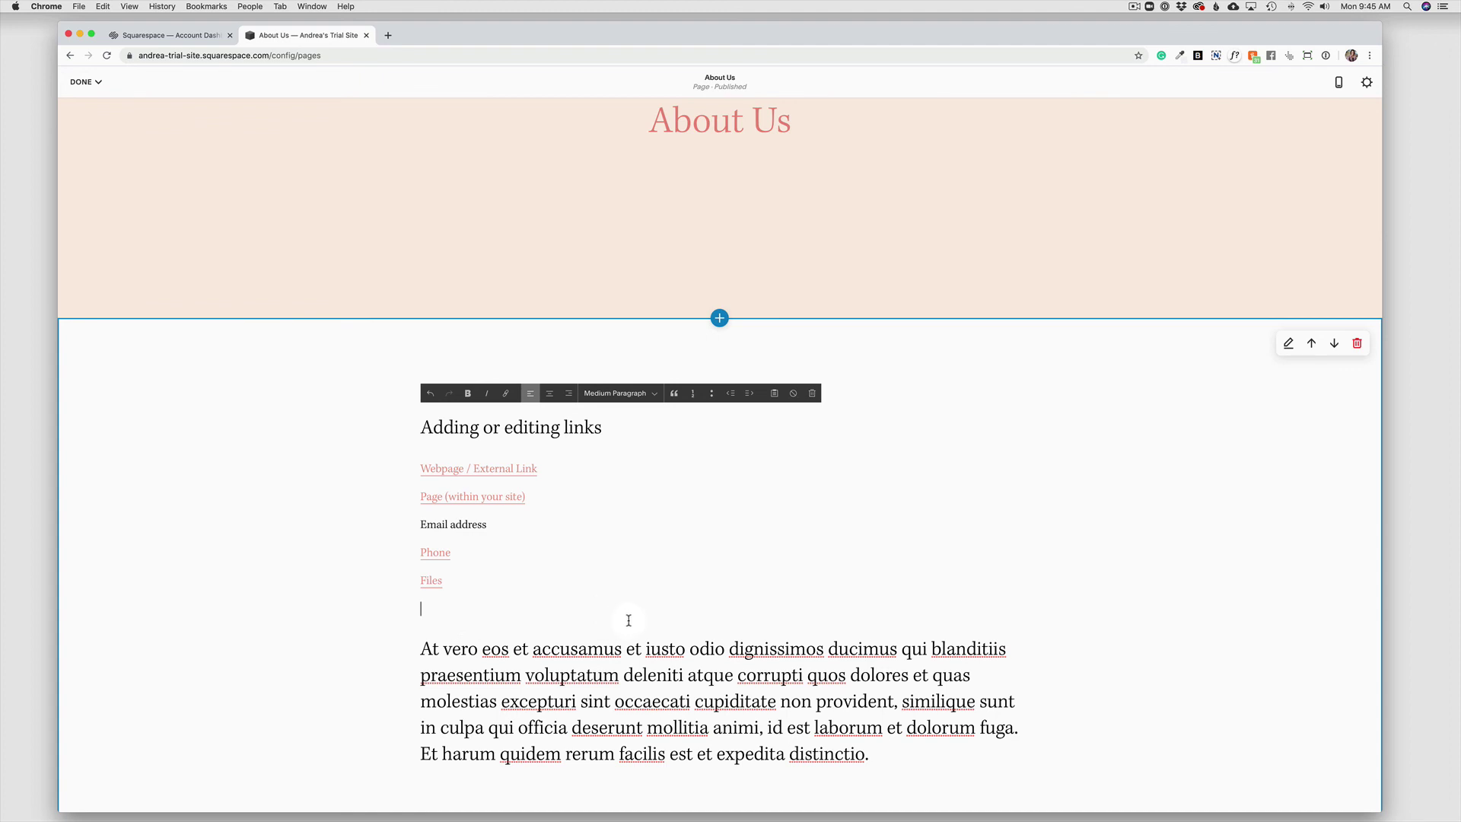
Finish editing the About Us page and choose Save to keep the link changes.
left_click(84, 82)
left_click(87, 105)
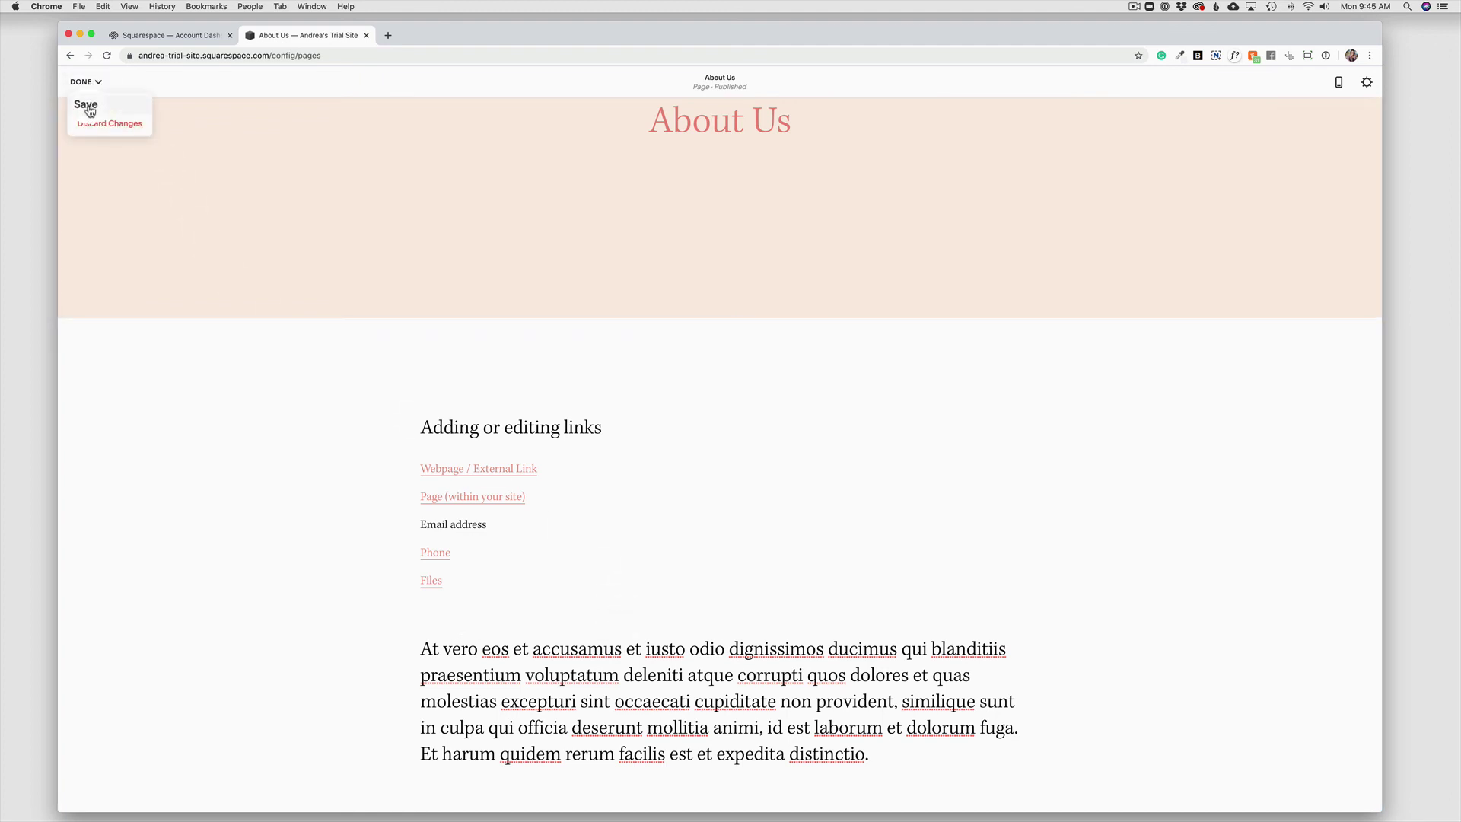